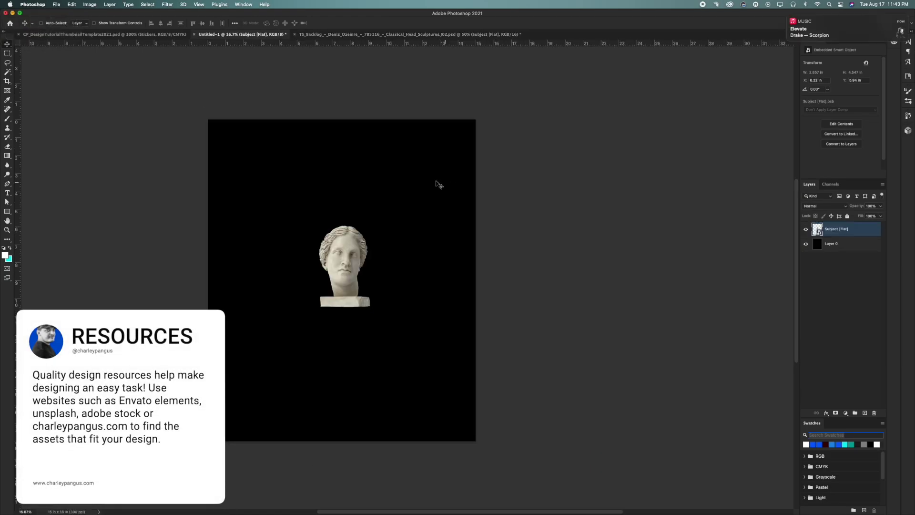
Enlarge the sculpture head to about 8.46 × 13.45 in and centre it on the black canvas.
{"action": "left_click_drag", "start_coordinate": [367, 237], "coordinate": [442, 192]}
{"action": "key", "text": "super+t"}
{"action": "left_click_drag", "start_coordinate": [370, 296], "coordinate": [384, 274]}
{"action": "key", "text": "Return"}
{"action": "left_click_drag", "start_coordinate": [375, 315], "coordinate": [372, 315]}
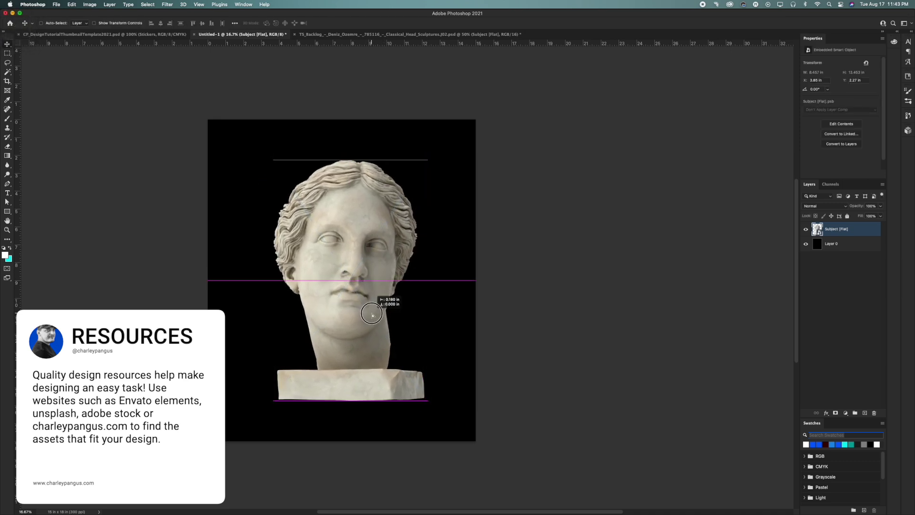
{"action": "left_click", "coordinate": [363, 323]}
{"action": "left_click", "coordinate": [389, 307]}
Rasterize the sculpture's Subject [Flat] smart object layer.
{"action": "key", "text": "space"}
{"action": "left_click_drag", "start_coordinate": [409, 280], "coordinate": [374, 349]}
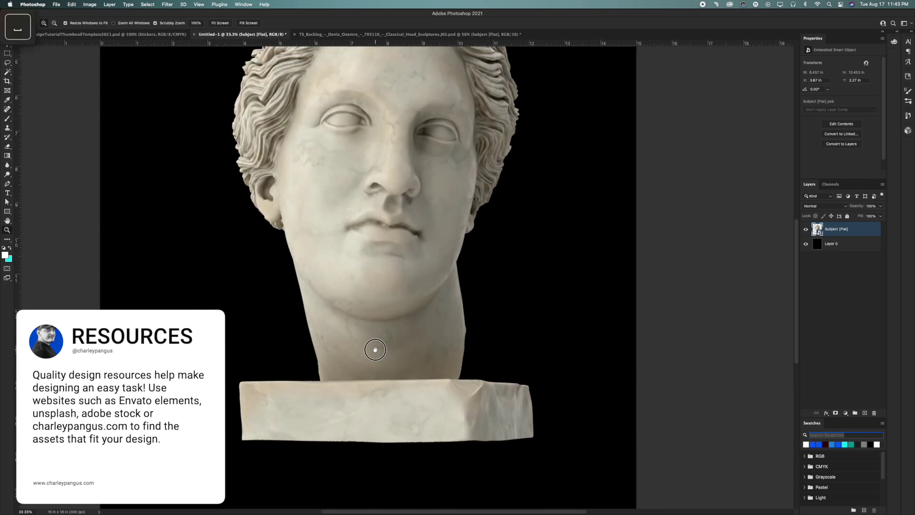
{"action": "right_click", "coordinate": [849, 225]}
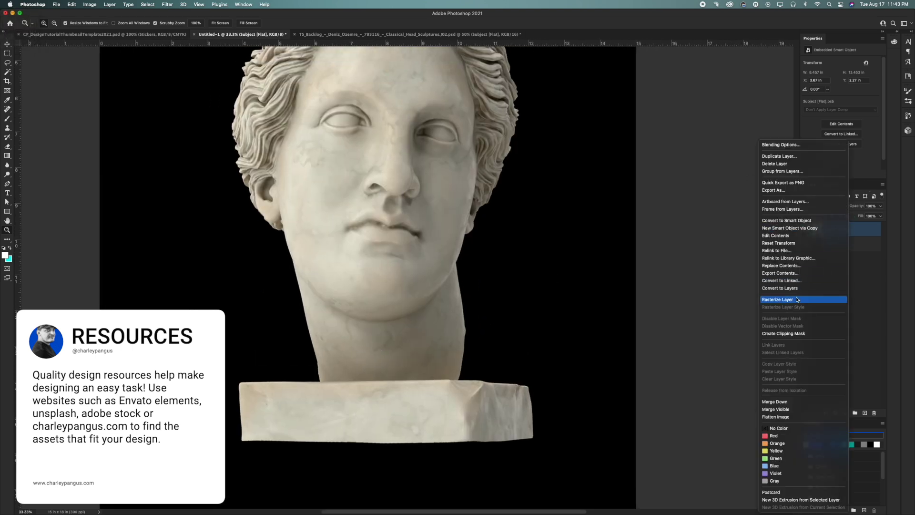
{"action": "left_click", "coordinate": [796, 299]}
{"action": "left_click", "coordinate": [90, 4]}
{"action": "mouse_move", "coordinate": [100, 23]}
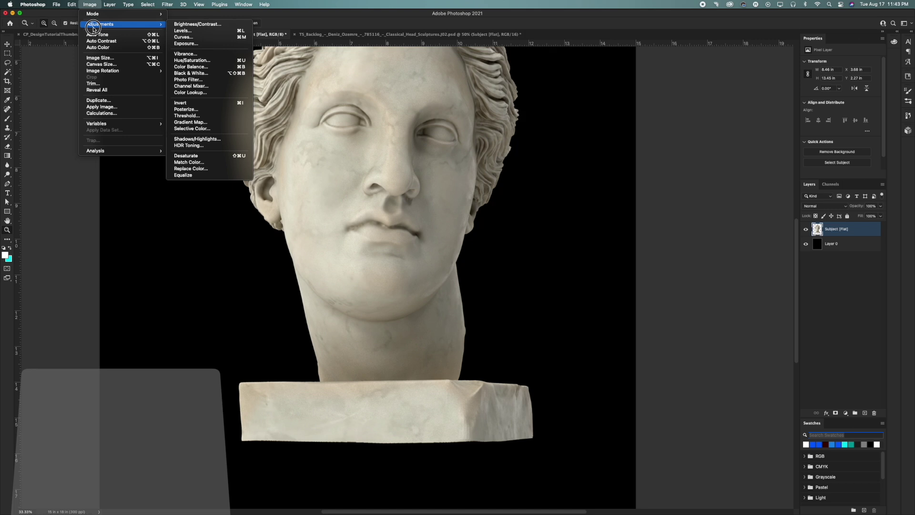
{"action": "left_click", "coordinate": [182, 162]}
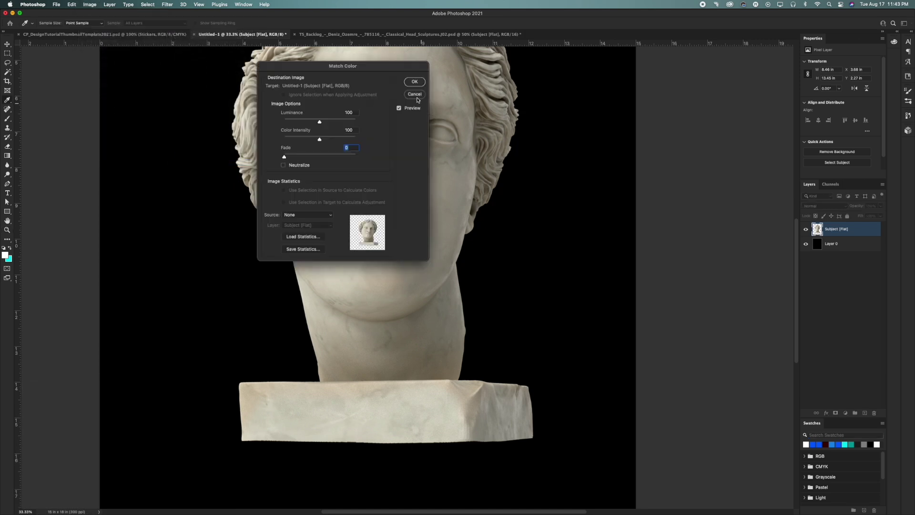
Desaturate the sculpture head and trim away its neck and stone base along the jawline.
{"action": "left_click", "coordinate": [90, 4]}
{"action": "mouse_move", "coordinate": [99, 24]}
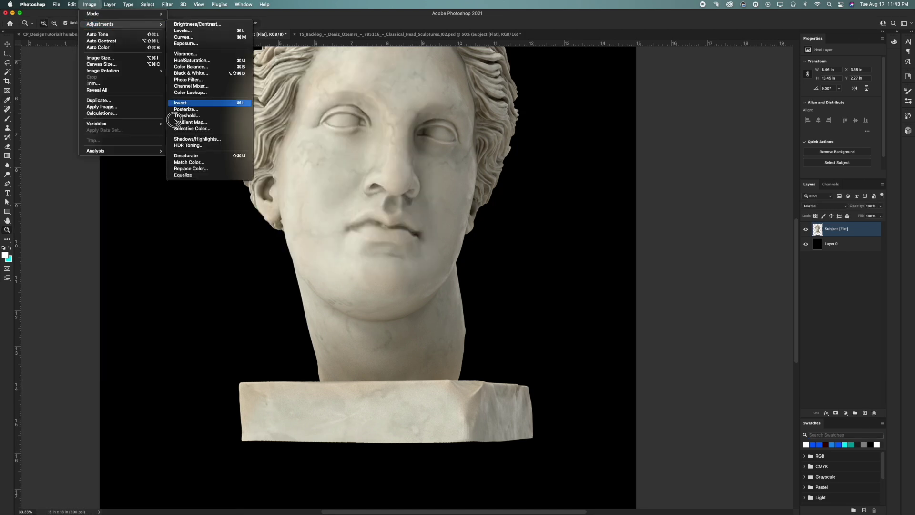
{"action": "left_click", "coordinate": [176, 157]}
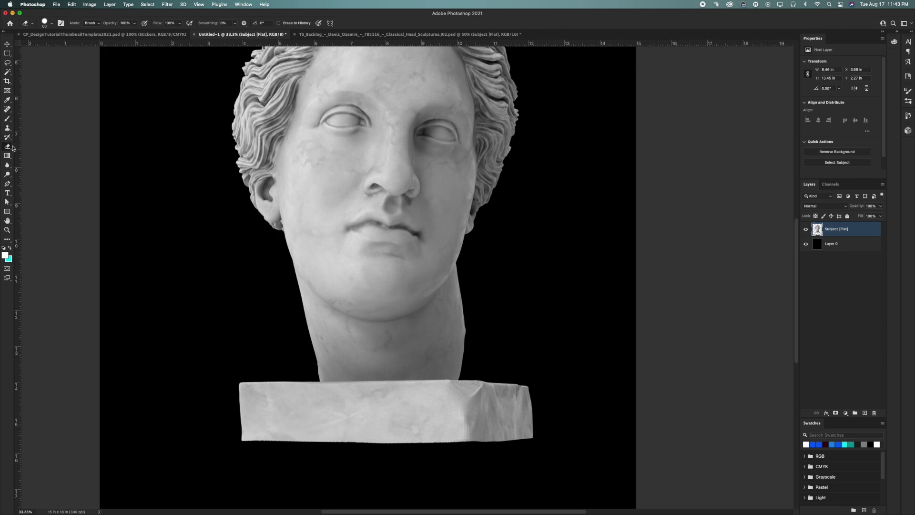
{"action": "left_click", "coordinate": [288, 252]}
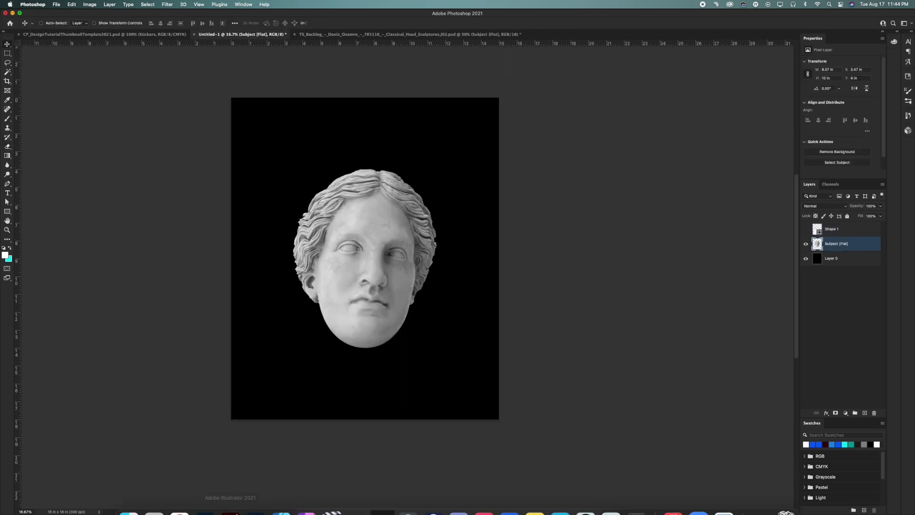
Copy the front-facing wireframe head from wireframe_shapes.ai in Illustrator and paste it as pixels into the Photoshop poster.
{"action": "left_click", "coordinate": [229, 498]}
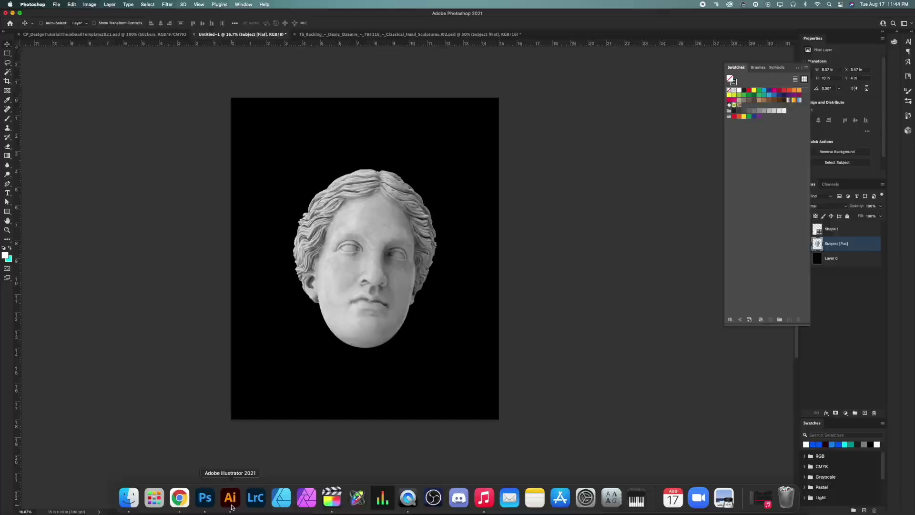
{"action": "left_click", "coordinate": [456, 110]}
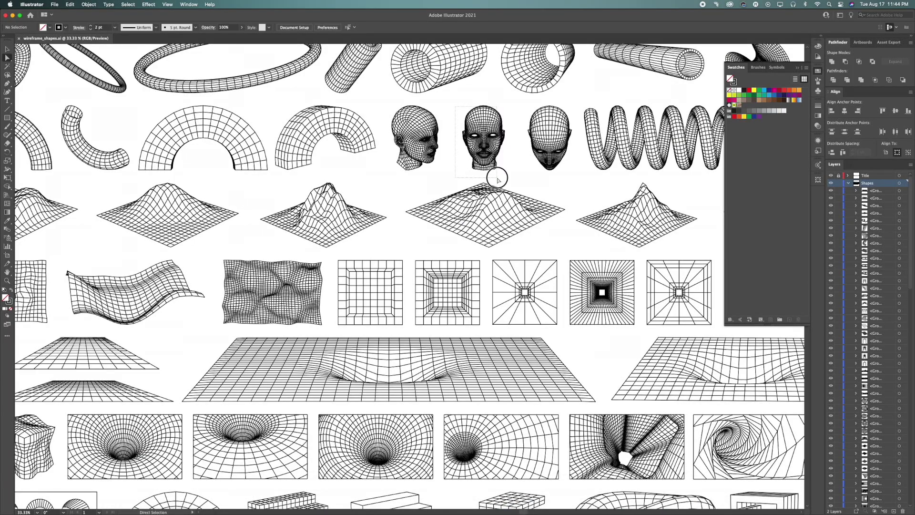
{"action": "left_click", "coordinate": [500, 175]}
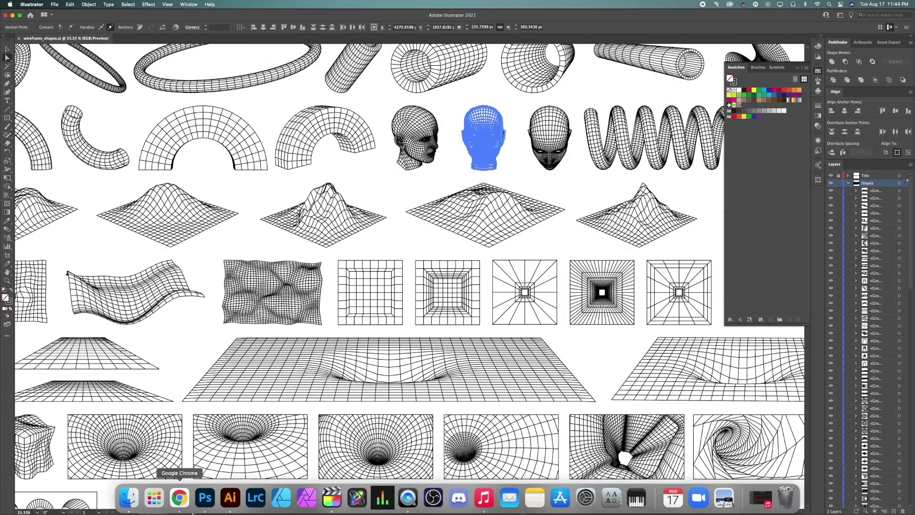
{"action": "left_click", "coordinate": [198, 504]}
{"action": "key", "text": "super+v"}
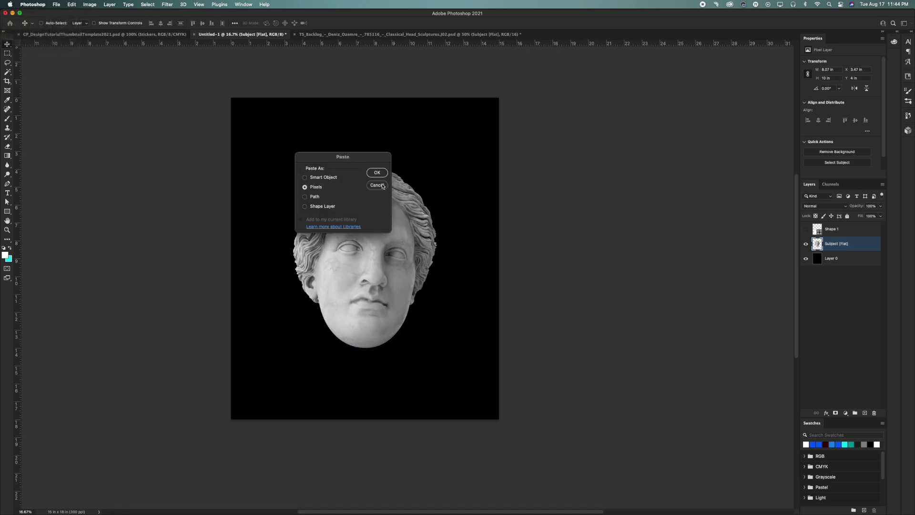
{"action": "left_click", "coordinate": [376, 172]}
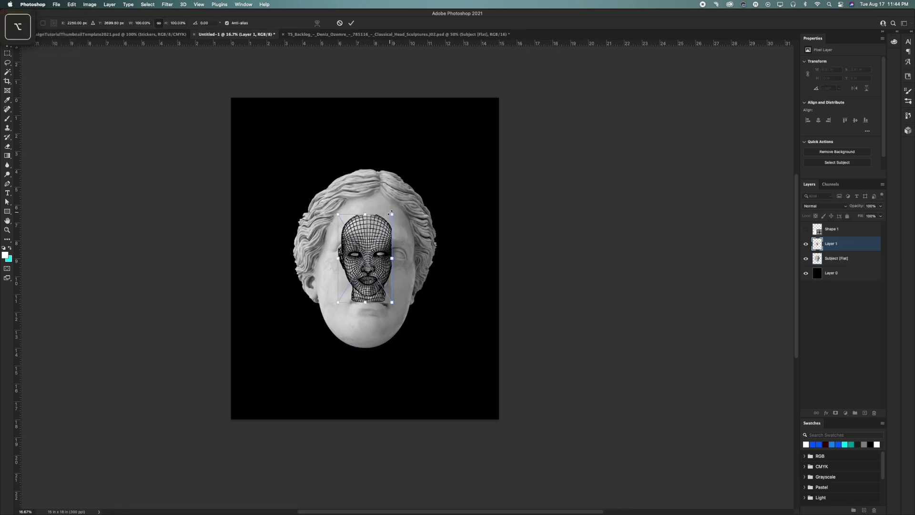
Enlarge the pasted wireframe head to about 6.37 × 10.36 in over the sculpture's face.
{"action": "left_click_drag", "start_coordinate": [391, 213], "coordinate": [449, 199]}
{"action": "key", "text": "super+z"}
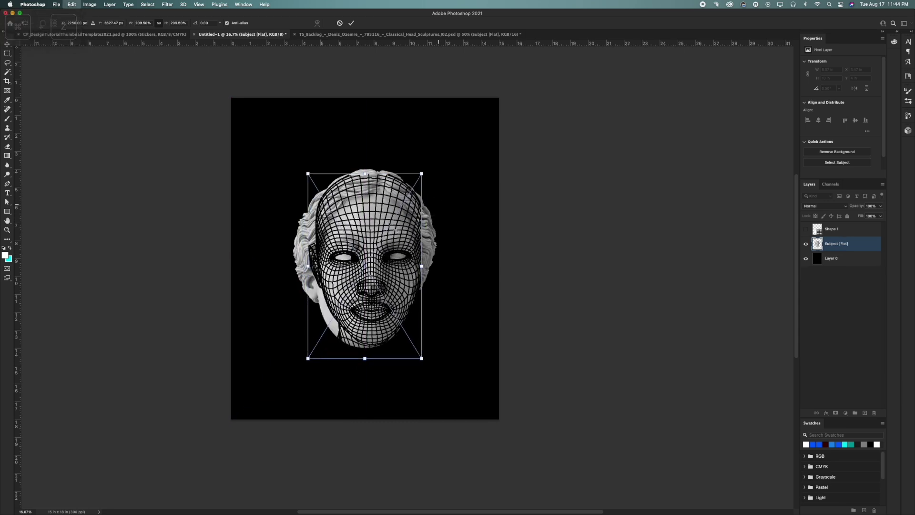
{"action": "key", "text": "Return"}
Stretch and tilt the wireframe head to about 6.78 × 10.45 in so it follows the sculpture's face.
{"action": "key", "text": "super+t"}
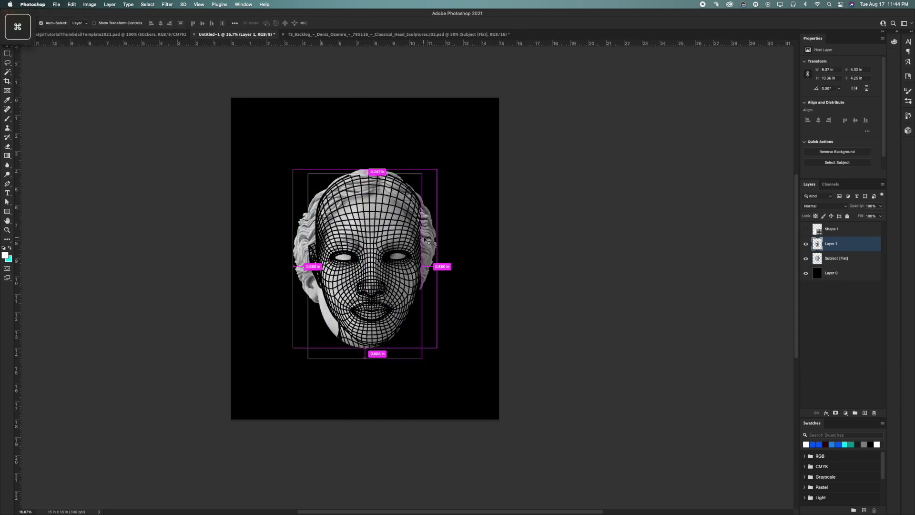
{"action": "right_click", "coordinate": [395, 246]}
{"action": "left_click", "coordinate": [420, 409]}
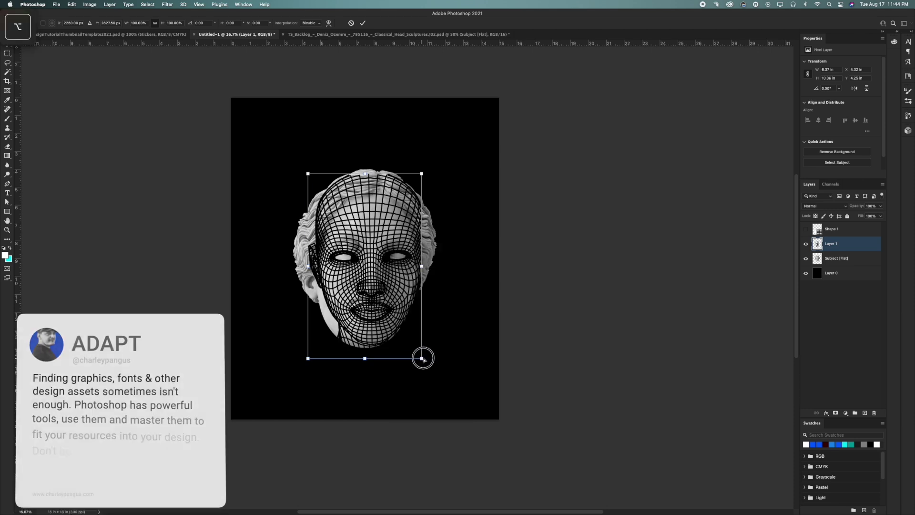
{"action": "left_click_drag", "start_coordinate": [432, 257], "coordinate": [427, 274]}
{"action": "left_click_drag", "start_coordinate": [365, 357], "coordinate": [356, 355]}
{"action": "left_click_drag", "start_coordinate": [365, 173], "coordinate": [373, 172]}
{"action": "key", "text": "Return"}
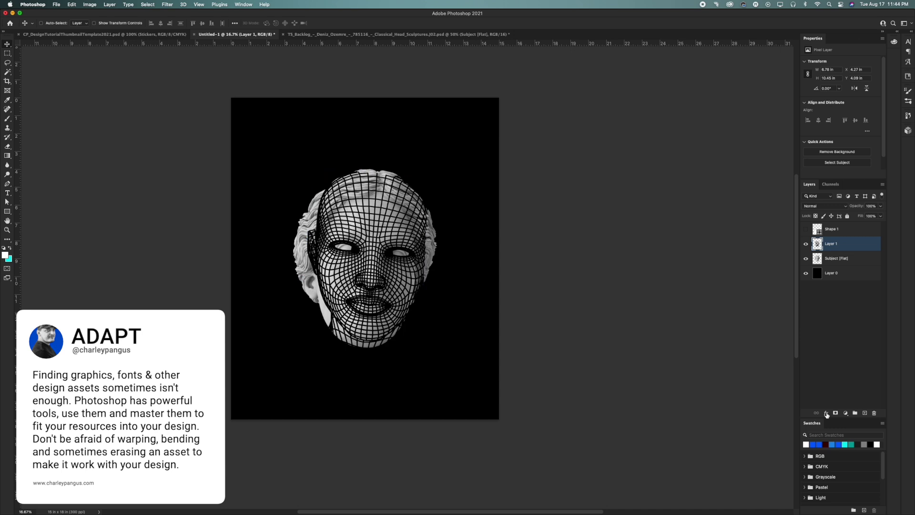
Recolour the wireframe head dark red with a Color Overlay and convert Layer 1 to a smart object.
{"action": "left_click", "coordinate": [826, 413]}
{"action": "left_click", "coordinate": [841, 472]}
{"action": "left_click", "coordinate": [732, 312]}
{"action": "left_click", "coordinate": [542, 72]}
{"action": "left_click", "coordinate": [618, 27]}
{"action": "left_click", "coordinate": [814, 298]}
{"action": "right_click", "coordinate": [834, 246]}
{"action": "left_click", "coordinate": [786, 266]}
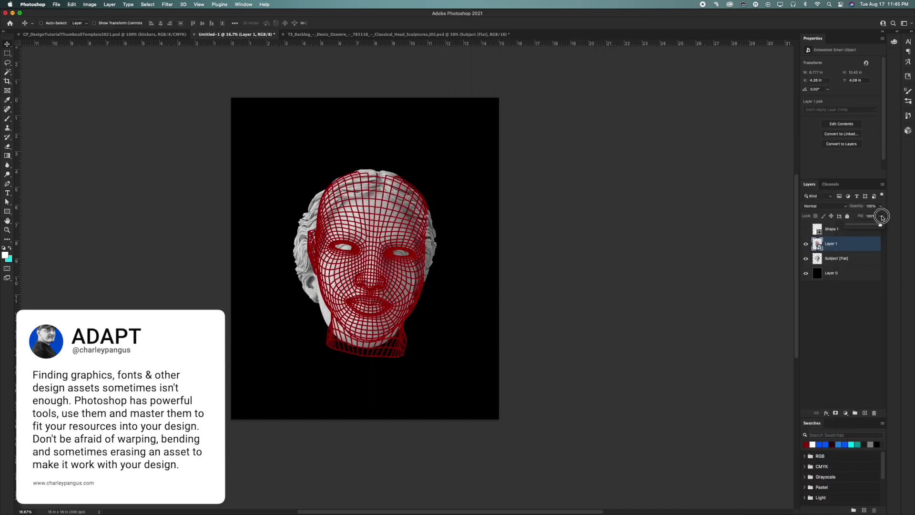
Resize the wireframe head to about 6.33 × 9.76 in over the sculpture's face, with its fill at 100%.
{"action": "left_click_drag", "start_coordinate": [880, 216], "coordinate": [856, 218]}
{"action": "left_click_drag", "start_coordinate": [449, 214], "coordinate": [484, 214]}
{"action": "key", "text": "super+z"}
{"action": "key", "text": "super+t"}
{"action": "left_click_drag", "start_coordinate": [428, 264], "coordinate": [428, 268]}
{"action": "key", "text": "Return"}
{"action": "key", "text": "shift+0"}
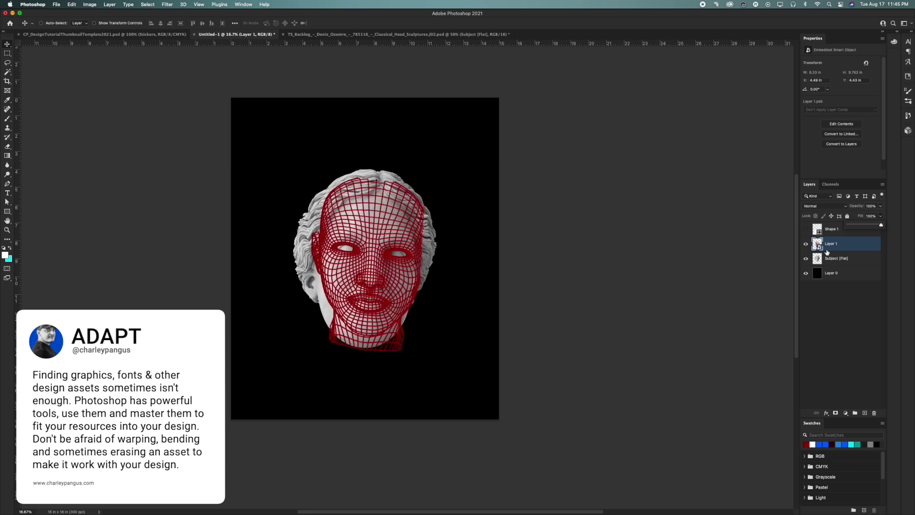
Move the wireframe's Layer 1 beneath the Subject [Flat] layer.
{"action": "left_click_drag", "start_coordinate": [831, 243], "coordinate": [826, 265]}
{"action": "left_click", "coordinate": [806, 243]}
{"action": "left_click", "coordinate": [805, 243]}
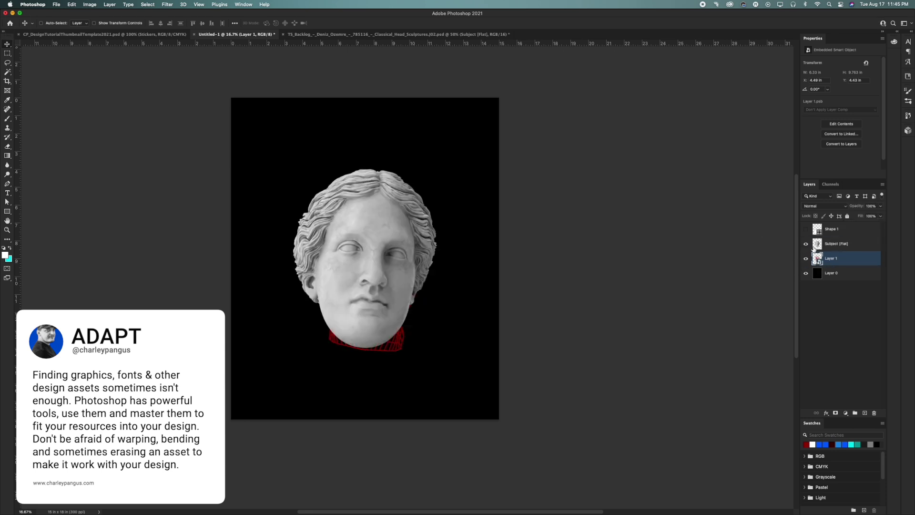
Divide the sculpture down the middle of the face with a polygonal lasso selection and mask out its right half to expose the wireframe.
{"action": "left_click", "coordinate": [839, 244]}
{"action": "left_click", "coordinate": [10, 64]}
{"action": "left_click", "coordinate": [380, 161]}
{"action": "key", "text": "Return"}
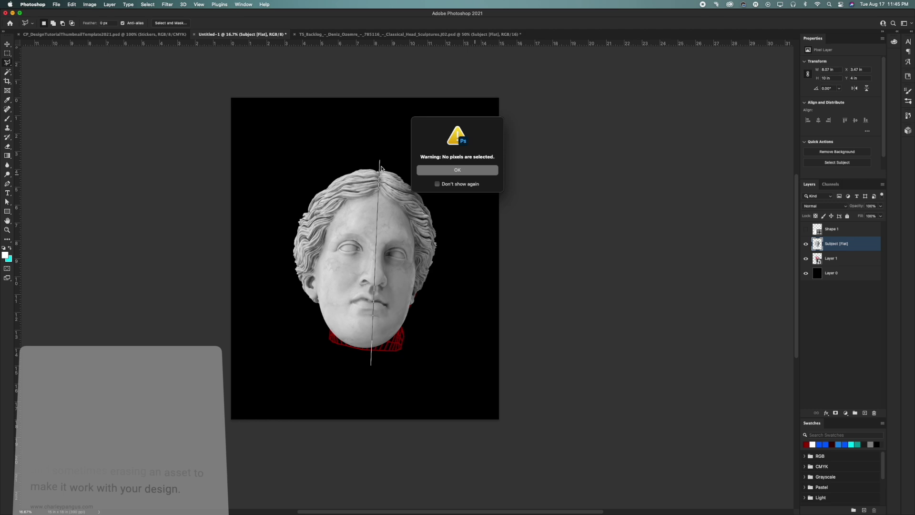
{"action": "key", "text": "Return"}
{"action": "left_click_drag", "start_coordinate": [398, 390], "coordinate": [378, 437]}
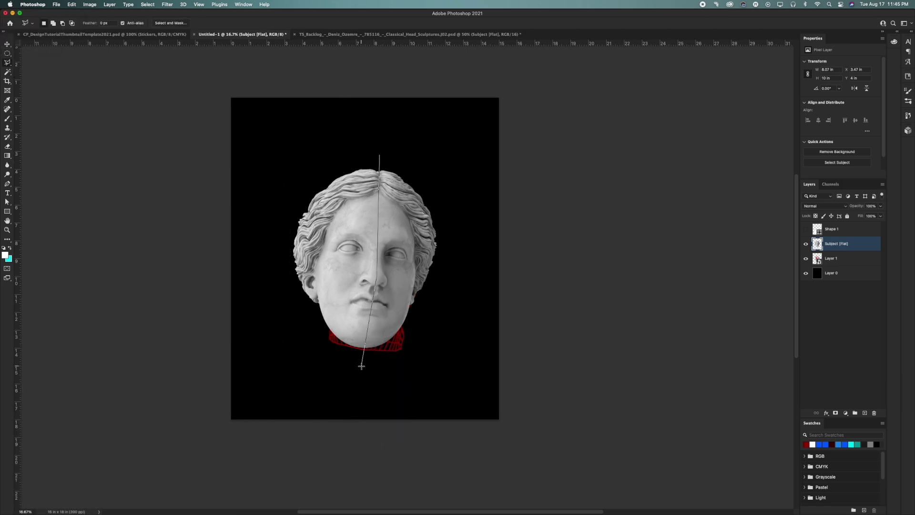
{"action": "left_click", "coordinate": [835, 412]}
{"action": "key", "text": "ctrl+i"}
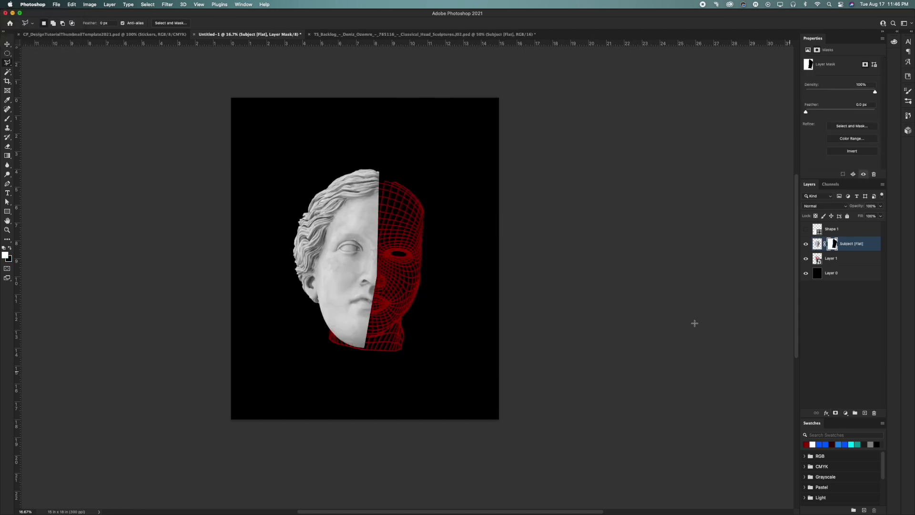
Warp the wireframe's upper right side inward and upward to continue the curve of the sculpture's head.
{"action": "left_click", "coordinate": [821, 258]}
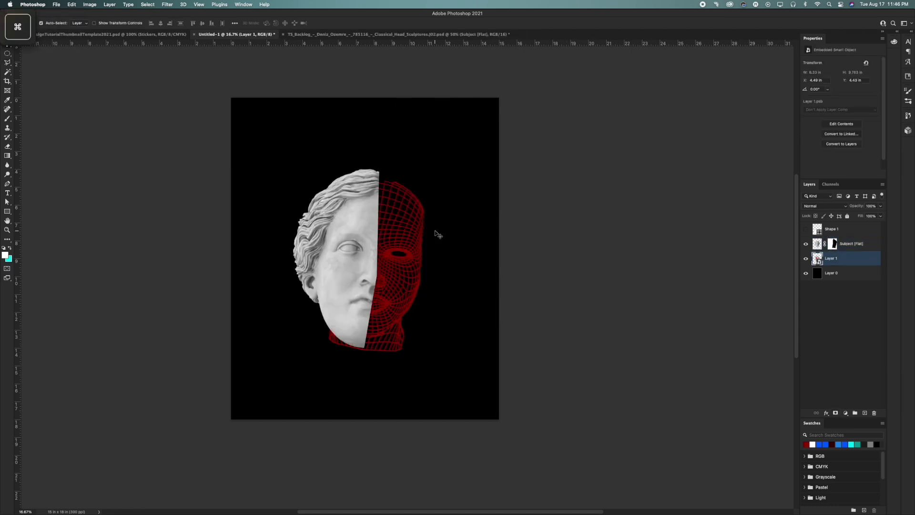
{"action": "key", "text": "super+t"}
{"action": "right_click", "coordinate": [376, 205]}
{"action": "left_click", "coordinate": [395, 259]}
{"action": "left_click_drag", "start_coordinate": [424, 177], "coordinate": [412, 178]}
{"action": "left_click_drag", "start_coordinate": [395, 210], "coordinate": [383, 194]}
{"action": "left_click_drag", "start_coordinate": [404, 247], "coordinate": [403, 247]}
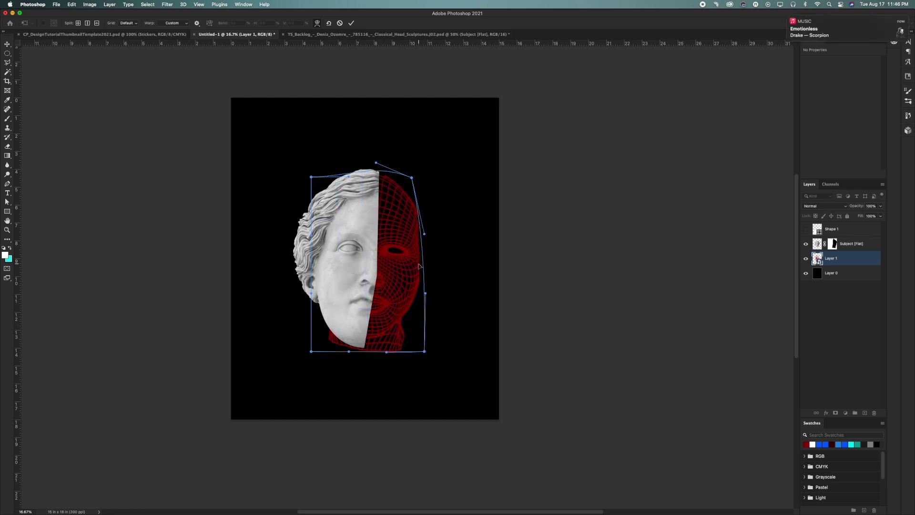
{"action": "key", "text": "Return"}
Rasterize Layer 1 and erase the wireframe's neck below the jaw and chin.
{"action": "key", "text": "z"}
{"action": "left_click", "coordinate": [408, 362]}
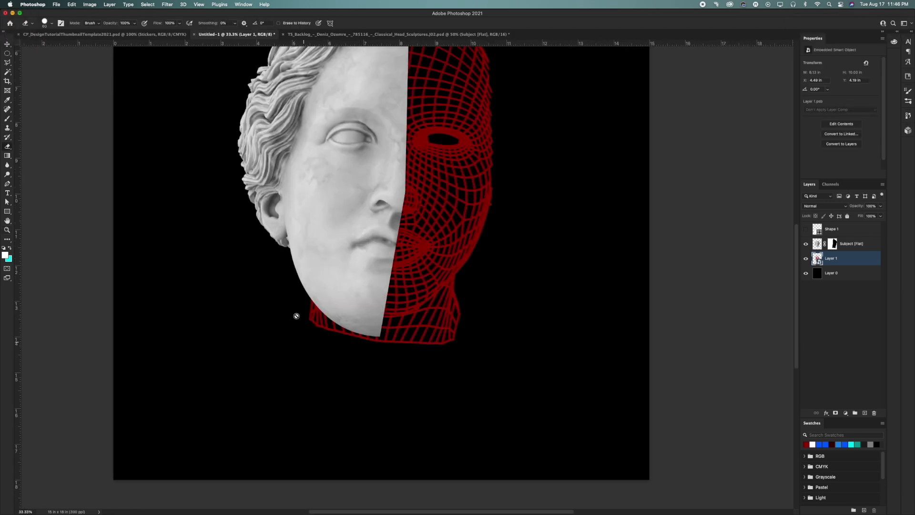
{"action": "right_click", "coordinate": [828, 259]}
{"action": "left_click", "coordinate": [772, 300]}
{"action": "left_click_drag", "start_coordinate": [308, 302], "coordinate": [311, 296]}
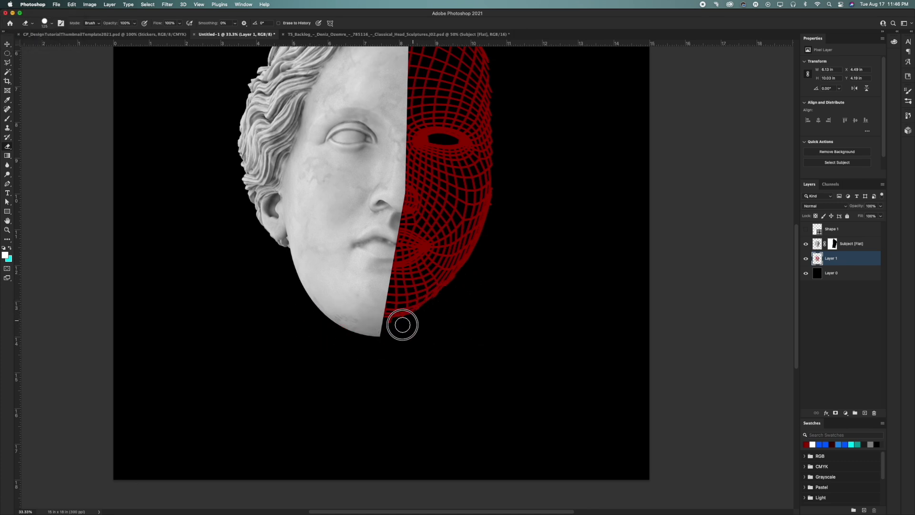
{"action": "key", "text": "super+z"}
{"action": "key", "text": "super+z"}
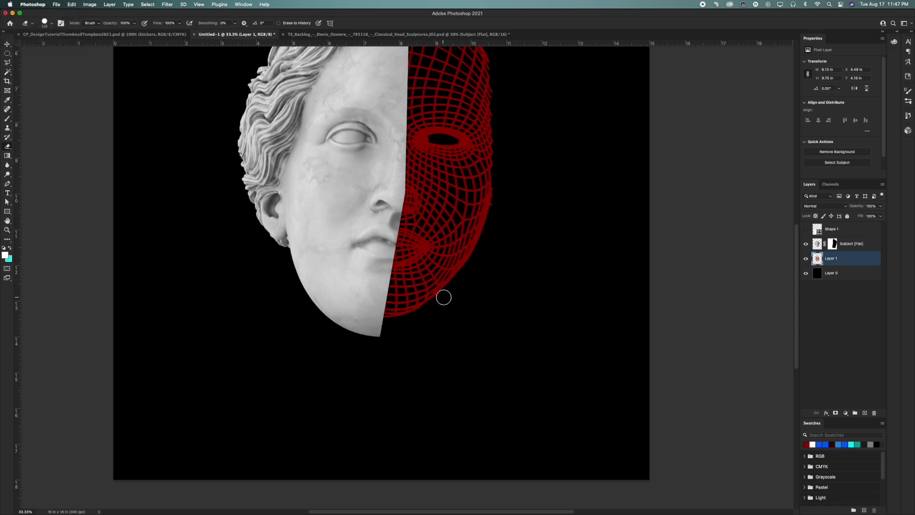
Warp the wireframe's chin down to meet the sculpture's chin and erase the stray mesh around the jaw.
{"action": "key", "text": "super+minus"}
{"action": "left_click", "coordinate": [7, 44]}
{"action": "key", "text": "super+t"}
{"action": "right_click", "coordinate": [430, 262]}
{"action": "left_click", "coordinate": [441, 318]}
{"action": "left_click_drag", "start_coordinate": [416, 344], "coordinate": [414, 358]}
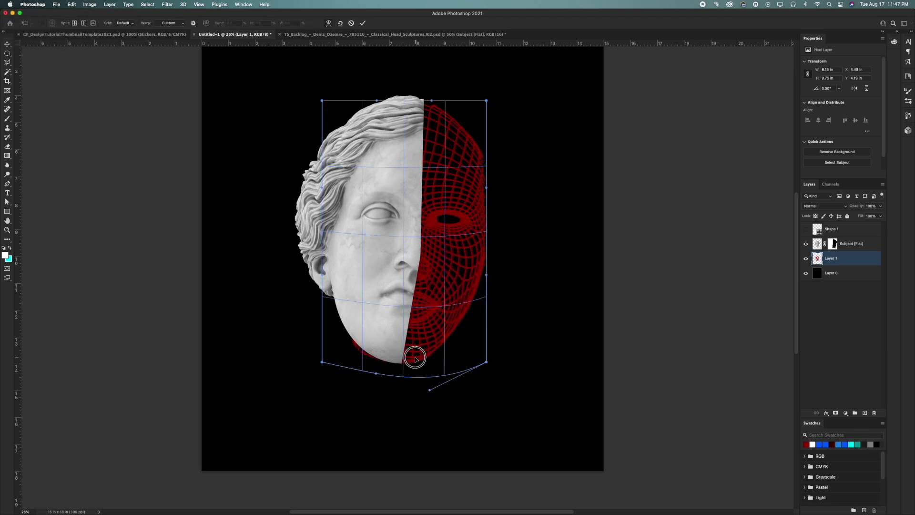
{"action": "key", "text": "Return"}
{"action": "left_click", "coordinate": [7, 146]}
{"action": "left_click", "coordinate": [400, 368], "text": "alt+super"}
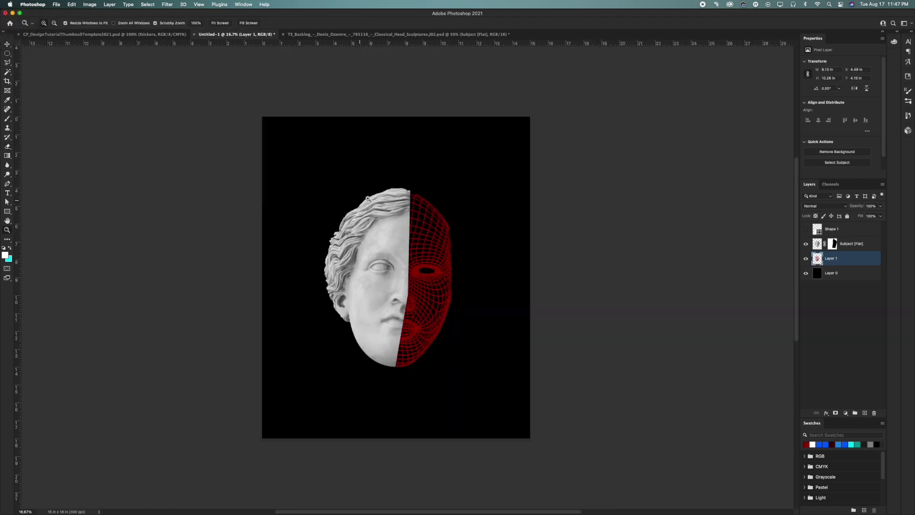
Warp the top and right edge of the wireframe outward to align with the crown of the sculpture.
{"action": "left_click", "coordinate": [414, 190], "text": "super"}
{"action": "key", "text": "super+t"}
{"action": "right_click", "coordinate": [432, 247]}
{"action": "left_click", "coordinate": [445, 305]}
{"action": "left_click_drag", "start_coordinate": [471, 190], "coordinate": [470, 180]}
{"action": "left_click_drag", "start_coordinate": [408, 185], "coordinate": [408, 188]}
{"action": "left_click_drag", "start_coordinate": [460, 232], "coordinate": [463, 230]}
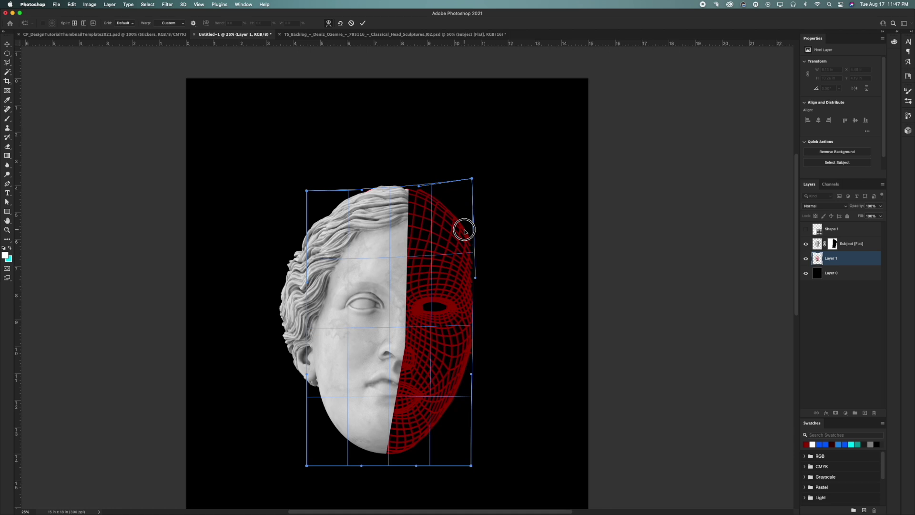
{"action": "key", "text": "Return"}
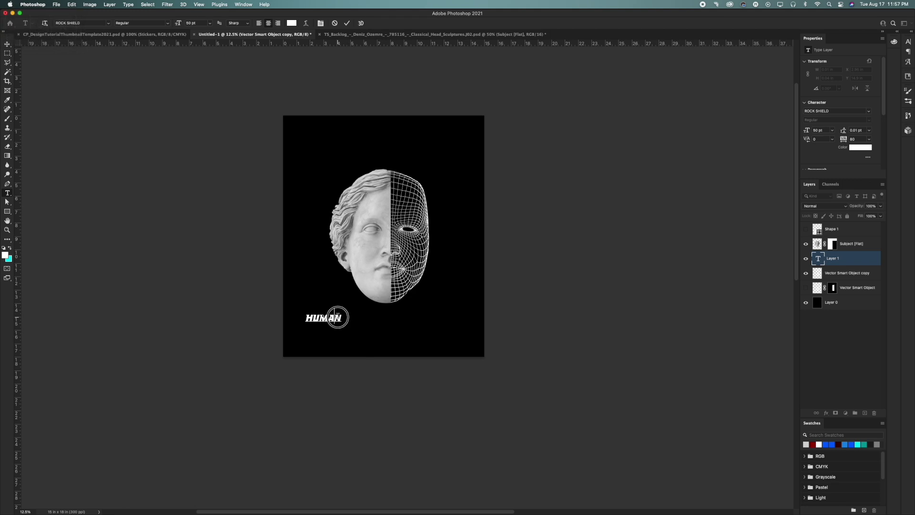
Set the HUMAN text's size to 133 pt and move the word beneath the split face.
{"action": "left_click_drag", "start_coordinate": [181, 25], "coordinate": [212, 28]}
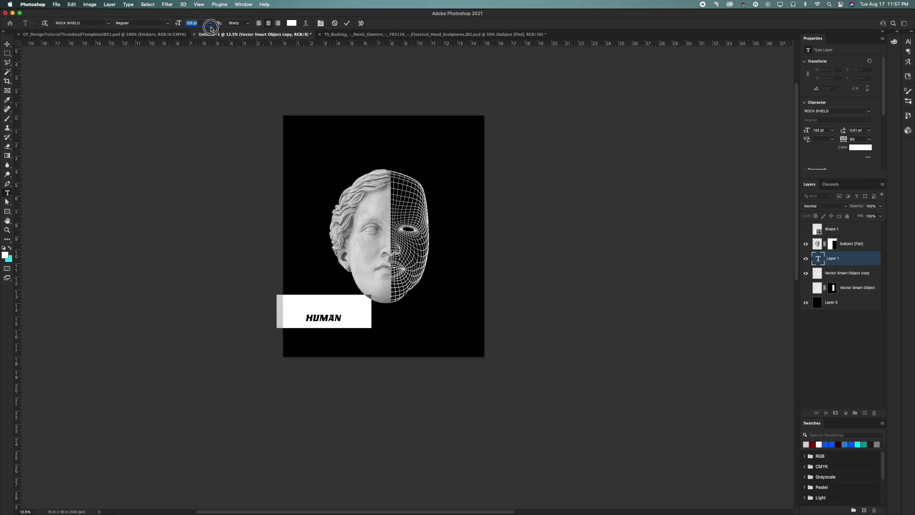
{"action": "left_click", "coordinate": [6, 44]}
{"action": "left_click_drag", "start_coordinate": [316, 270], "coordinate": [362, 283]}
Browse the font list and preview alternative typefaces on the HUMAN title beneath the face.
{"action": "key", "text": "t"}
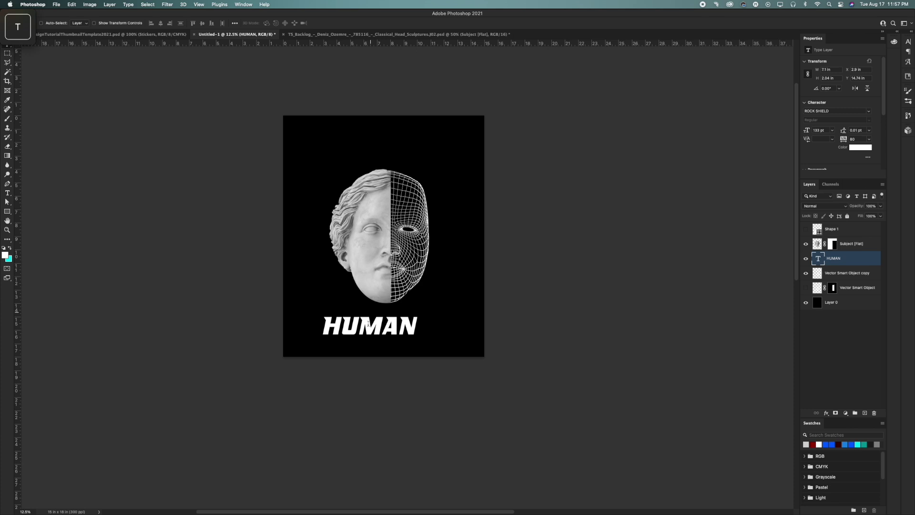
{"action": "double_click", "coordinate": [369, 326]}
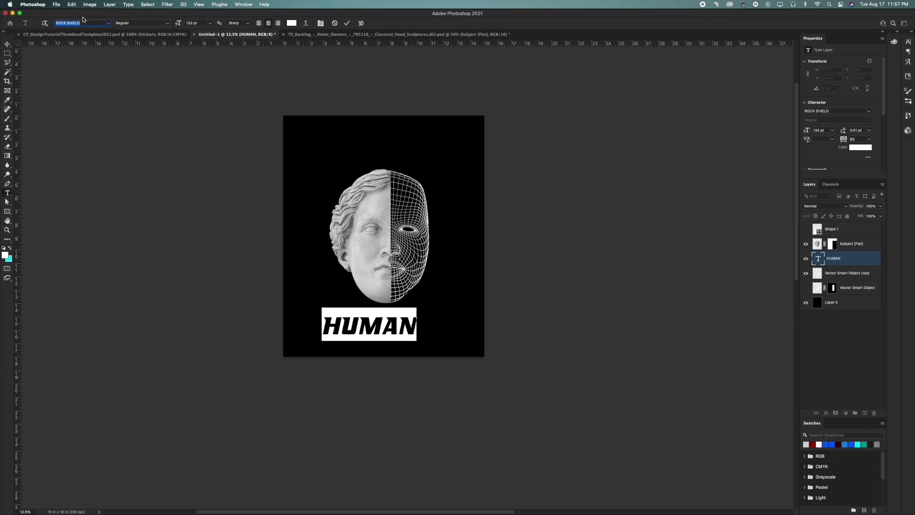
{"action": "key", "text": "Down"}
{"action": "key", "text": "Down"}
{"action": "key", "text": "Down"}
{"action": "key", "text": "Down"}
{"action": "key", "text": "Down"}
{"action": "key", "text": "Down"}
{"action": "key", "text": "Down"}
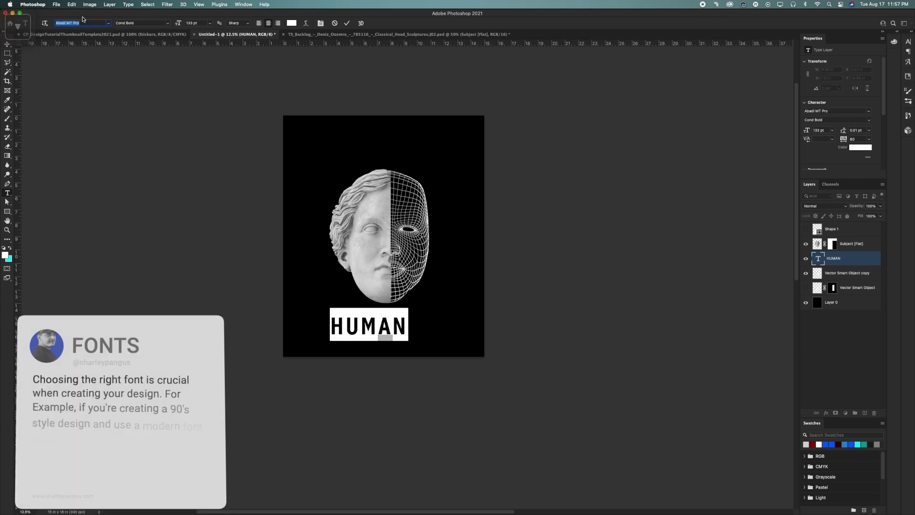
{"action": "type", "text": "v"}
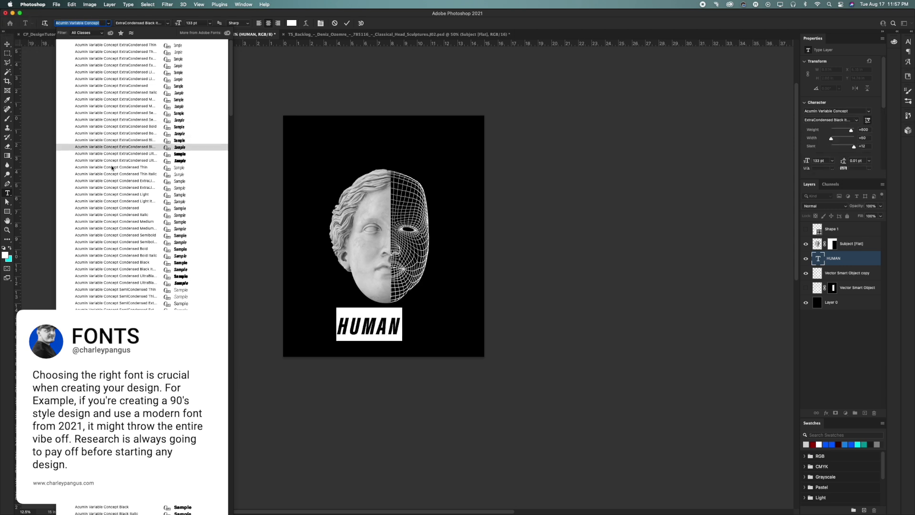
{"action": "scroll", "coordinate": [112, 160], "scroll_direction": "down", "scroll_amount": 10}
{"action": "type", "text": "bv"}
{"action": "left_click_drag", "start_coordinate": [86, 22], "coordinate": [47, 21]}
{"action": "type", "text": "v"}
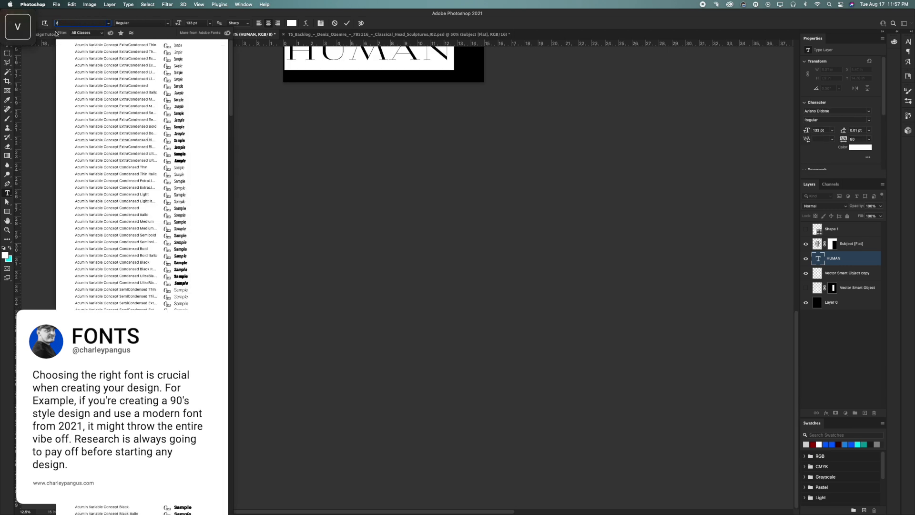
{"action": "scroll", "coordinate": [125, 131], "scroll_direction": "down", "scroll_amount": 10}
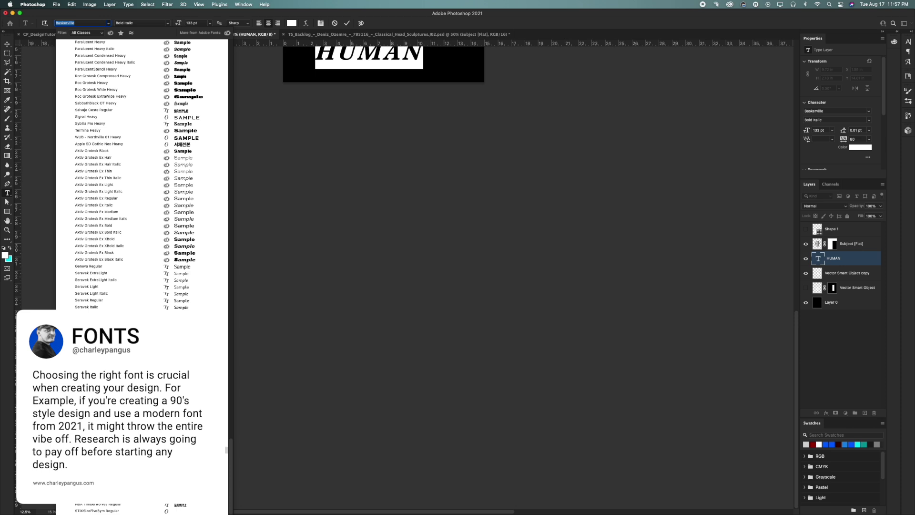
{"action": "scroll", "coordinate": [111, 158], "scroll_direction": "up", "scroll_amount": 10}
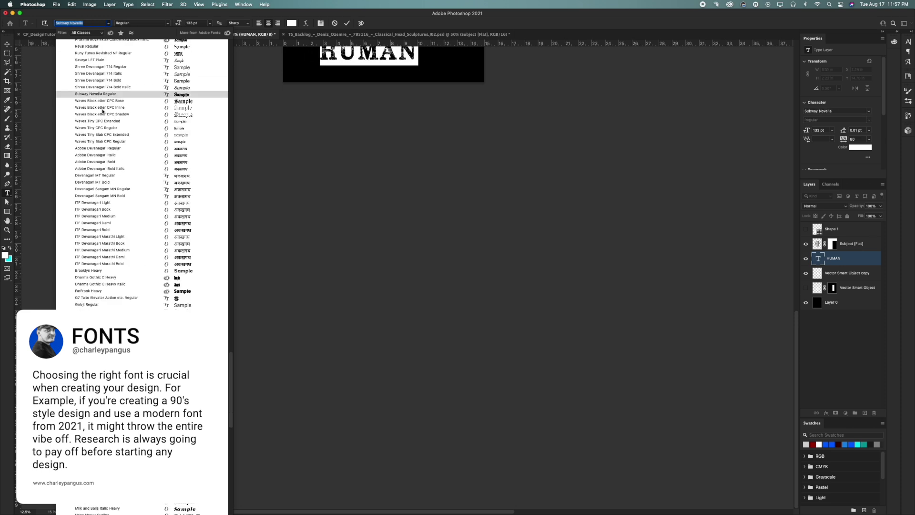
{"action": "scroll", "coordinate": [115, 247], "scroll_direction": "down", "scroll_amount": 20}
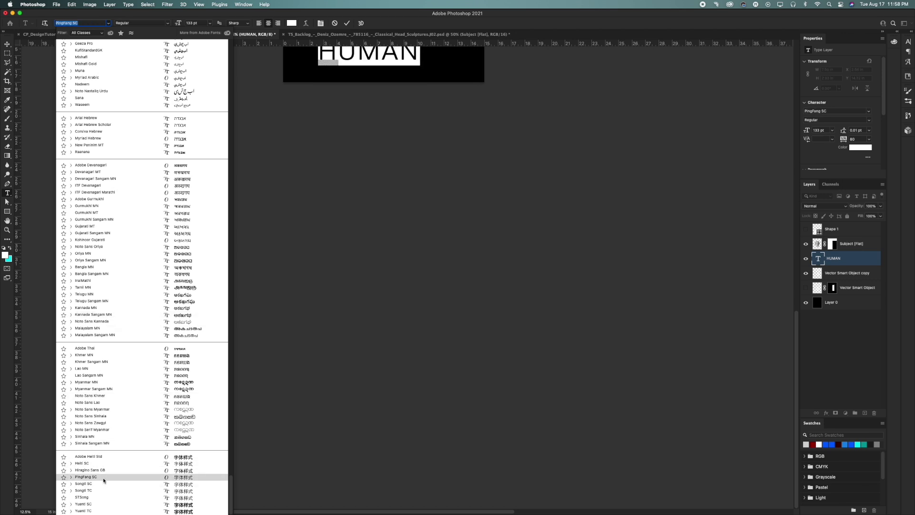
{"action": "scroll", "coordinate": [104, 480], "scroll_direction": "up", "scroll_amount": 5}
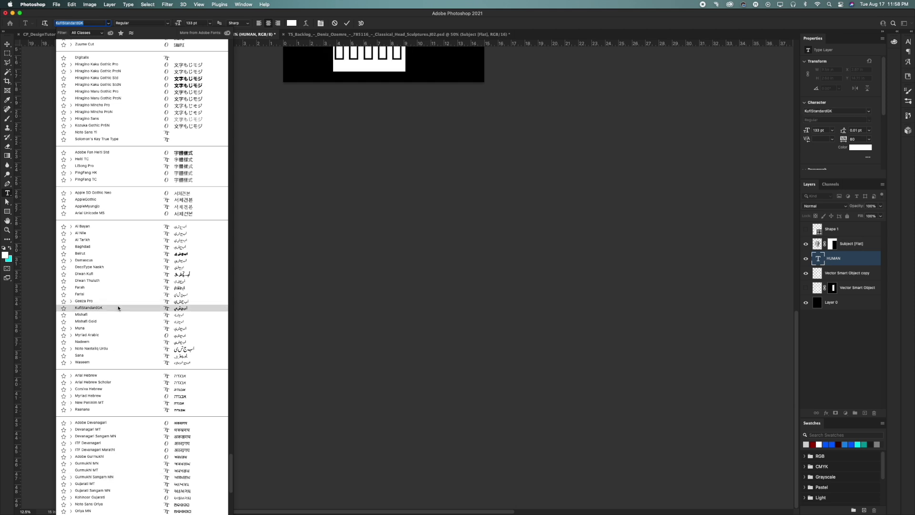
{"action": "scroll", "coordinate": [117, 304], "scroll_direction": "up", "scroll_amount": 8}
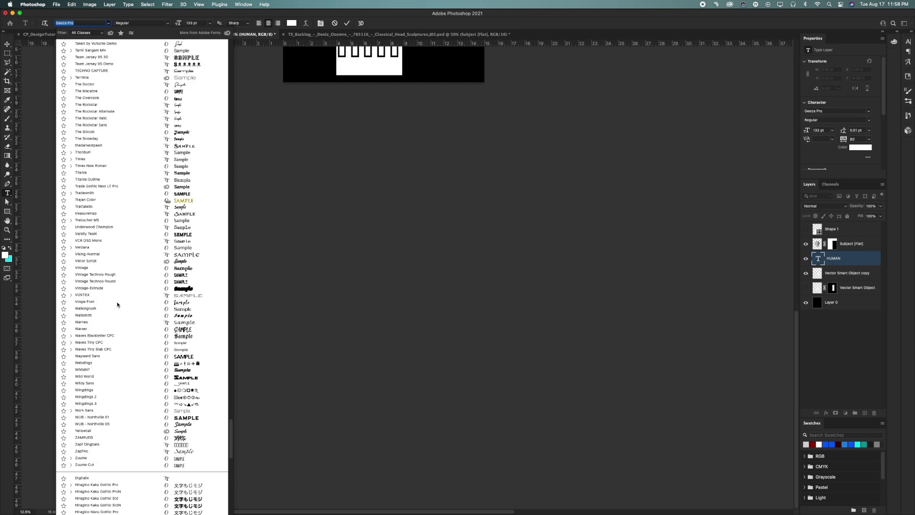
{"action": "scroll", "coordinate": [116, 302], "scroll_direction": "up", "scroll_amount": 15}
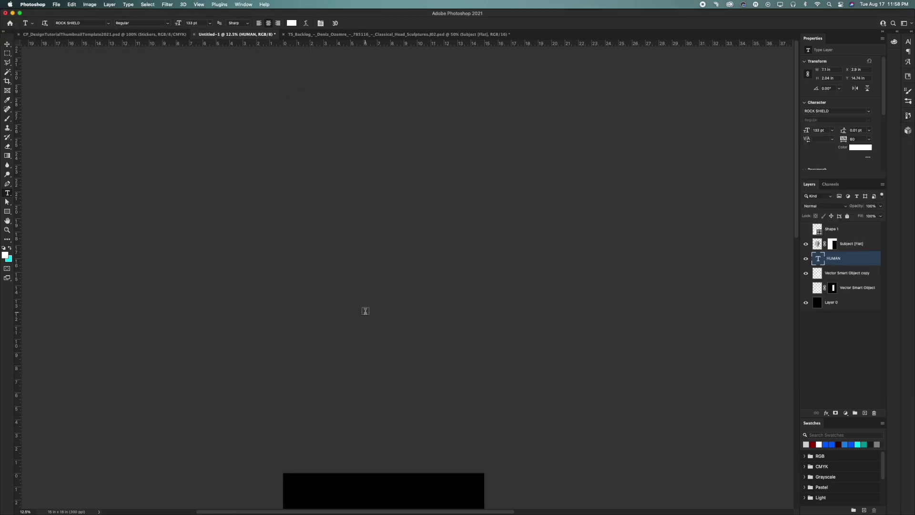
Duplicate the HUMAN title so one sits above the face and change the lower one's text to CONDITION.
{"action": "scroll", "coordinate": [365, 311], "scroll_direction": "down", "scroll_amount": 8}
{"action": "double_click", "coordinate": [365, 310]}
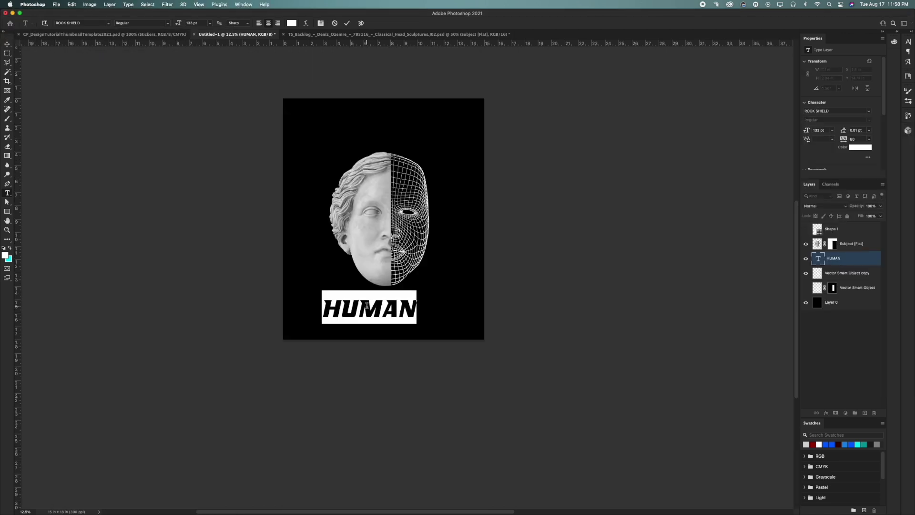
{"action": "key", "text": "super+Return"}
{"action": "key", "text": "v"}
{"action": "mouse_move", "coordinate": [391, 313]}
{"action": "left_mouse_down"}
{"action": "mouse_move", "coordinate": [404, 143]}
{"action": "mouse_move", "coordinate": [404, 302]}
{"action": "left_mouse_up"}
{"action": "key", "text": "t"}
{"action": "left_click", "coordinate": [404, 298]}
{"action": "double_click", "coordinate": [403, 298]}
{"action": "type", "text": "CONDITION"}
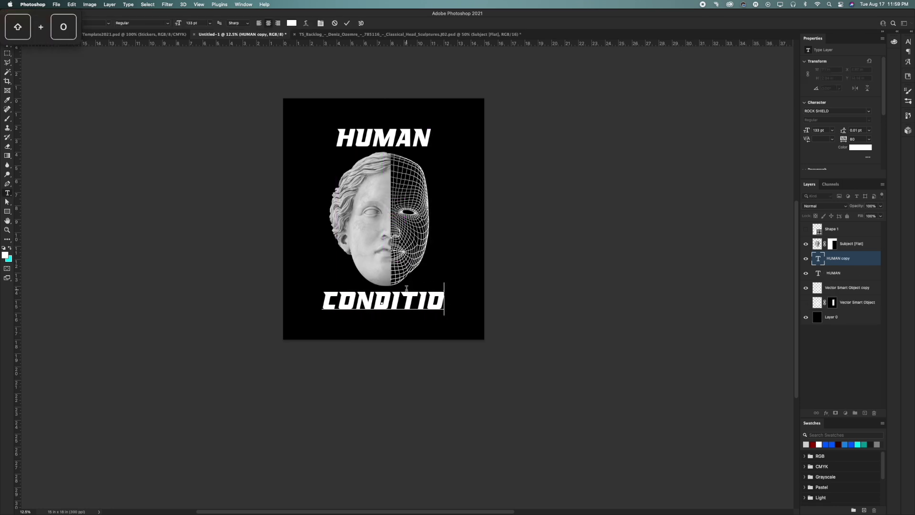
Delete the CONDITION text, then move HUMAN beneath the sculpture's jaw and scale it down to 48.94 pt.
{"action": "left_click", "coordinate": [10, 45]}
{"action": "key", "text": "ctrl+plus"}
{"action": "left_click", "coordinate": [10, 45]}
{"action": "key", "text": "Delete"}
{"action": "left_click_drag", "start_coordinate": [350, 169], "coordinate": [278, 377]}
{"action": "double_click", "coordinate": [277, 376]}
{"action": "key", "text": "super+Return"}
{"action": "key", "text": "super+t"}
{"action": "left_click_drag", "start_coordinate": [332, 355], "coordinate": [296, 359]}
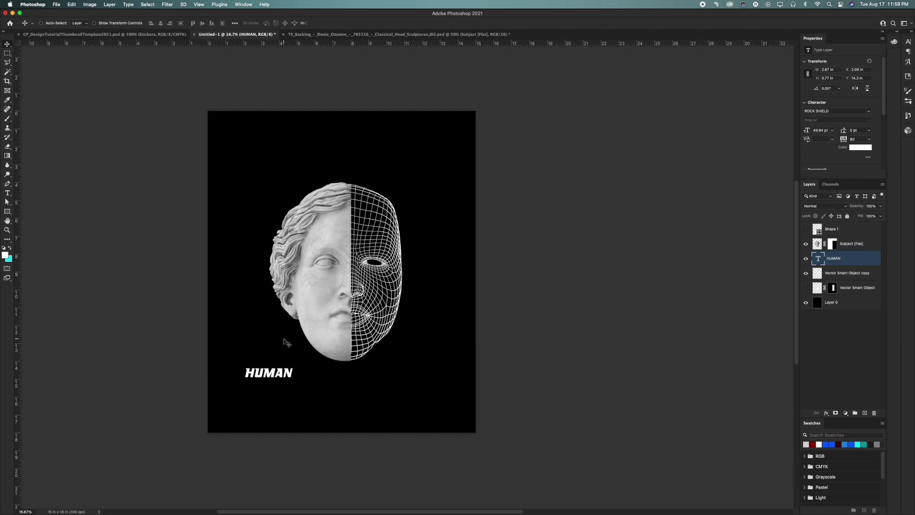
{"action": "double_click", "coordinate": [278, 373]}
{"action": "left_click", "coordinate": [169, 24]}
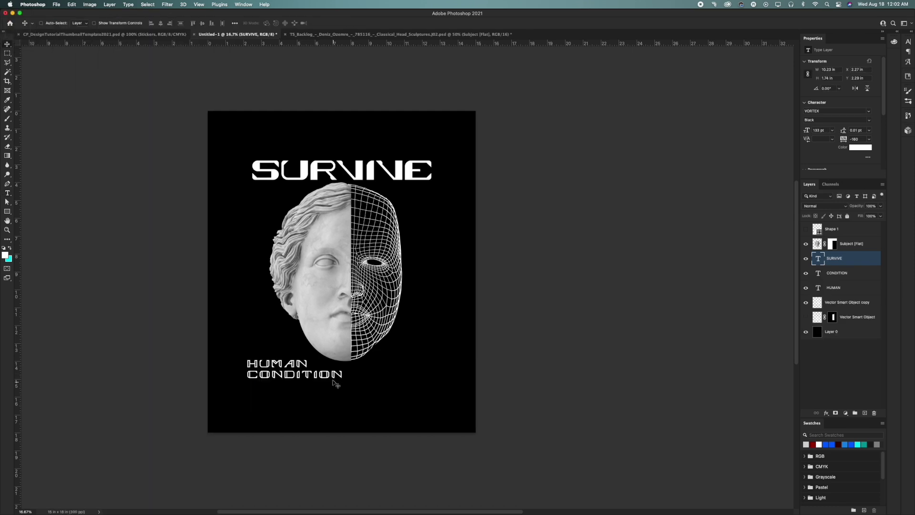
Set the SURVIVE title's font to Nostromo Regular Heavy and widen its tracking to -20.
{"action": "double_click", "coordinate": [339, 167]}
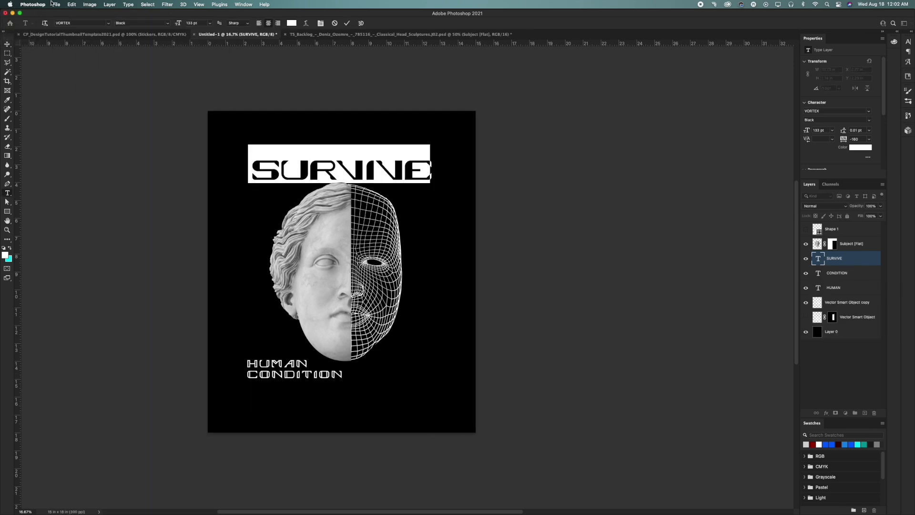
{"action": "left_click", "coordinate": [108, 23]}
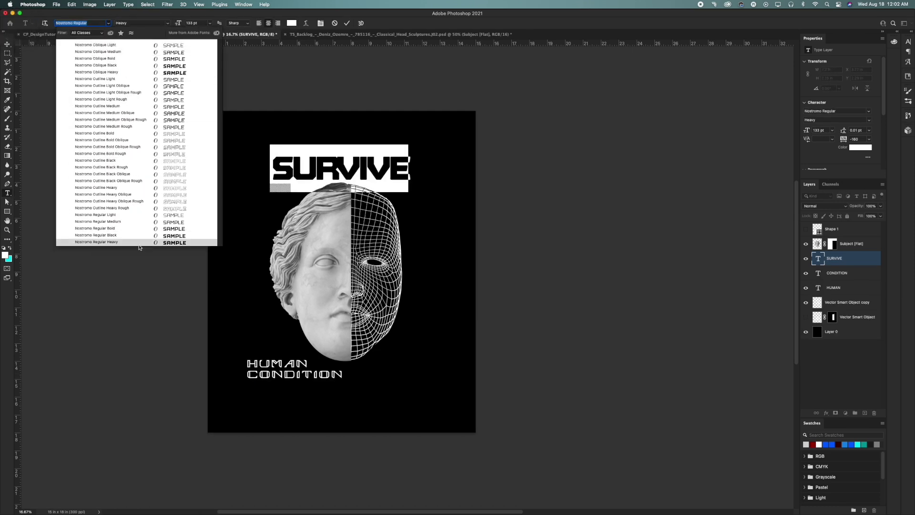
{"action": "left_click", "coordinate": [96, 241]}
{"action": "key", "text": "alt+Right"}
{"action": "key", "text": "alt+Right"}
{"action": "key", "text": "alt+Right"}
{"action": "key", "text": "alt+Right"}
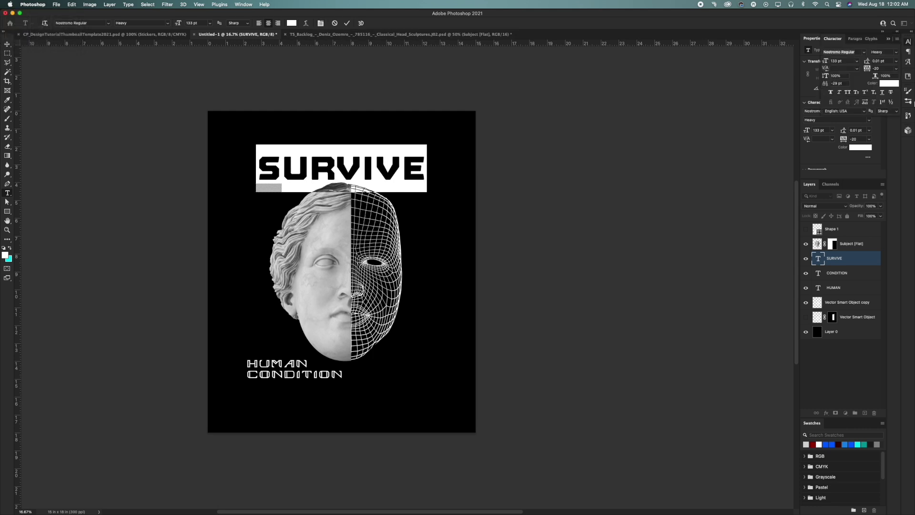
Dock the character settings beside the properties and set SURVIVE's leading to Auto and tracking to 0.
{"action": "left_click_drag", "start_coordinate": [832, 39], "coordinate": [801, 88]}
{"action": "left_click", "coordinate": [888, 39]}
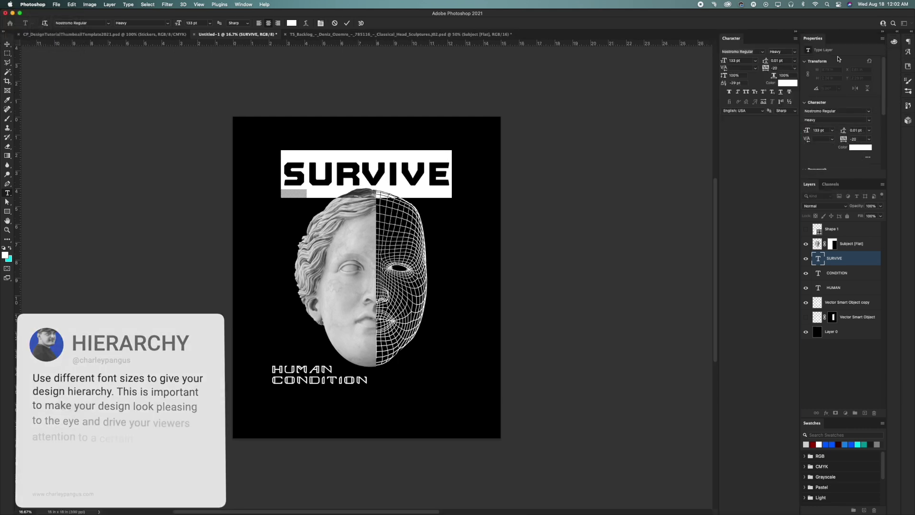
{"action": "left_click", "coordinate": [794, 68]}
{"action": "left_click", "coordinate": [779, 120]}
{"action": "left_click", "coordinate": [784, 67]}
{"action": "key", "text": "super+Return"}
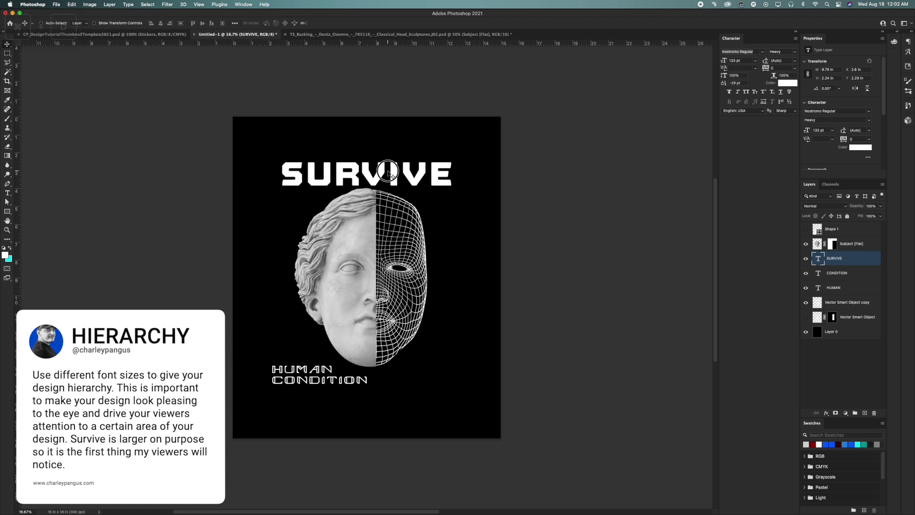
Delete the small HUMAN and CONDITION text layers beneath the face.
{"action": "left_click", "coordinate": [827, 274]}
{"action": "key", "text": "BackSpace"}
{"action": "key", "text": "BackSpace"}
Duplicate SURVIVE beneath the face, set the copy's font style to Light and change its text to HUMAN.
{"action": "left_click", "coordinate": [829, 259]}
{"action": "left_click_drag", "start_coordinate": [379, 164], "coordinate": [380, 377]}
{"action": "double_click", "coordinate": [380, 377]}
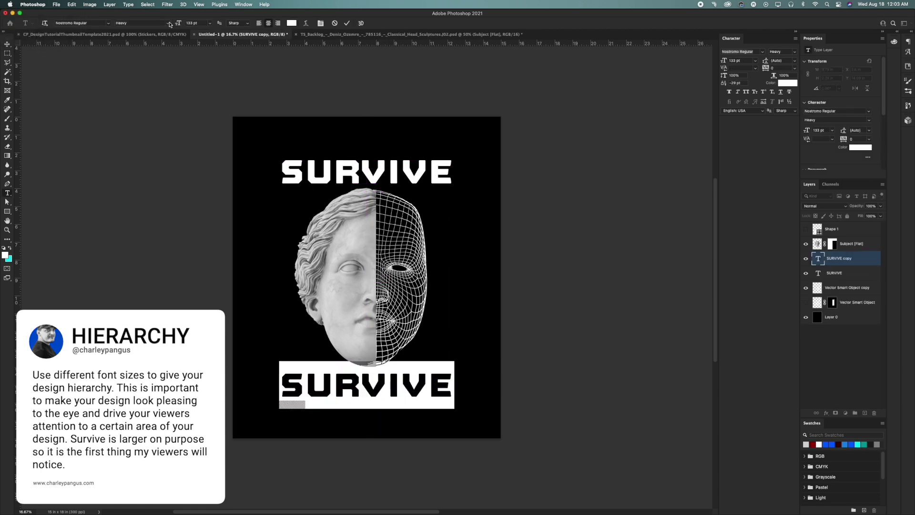
{"action": "left_click", "coordinate": [167, 23]}
{"action": "left_click", "coordinate": [131, 30]}
{"action": "type", "text": "HUMAN"}
{"action": "key", "text": "super+Return"}
Duplicate the HUMAN text directly below itself and change the copy's text to CONDITION.
{"action": "left_click_drag", "start_coordinate": [332, 353], "coordinate": [333, 382]}
{"action": "double_click", "coordinate": [352, 412]}
{"action": "key", "text": "BackSpace"}
{"action": "type", "text": "C"}
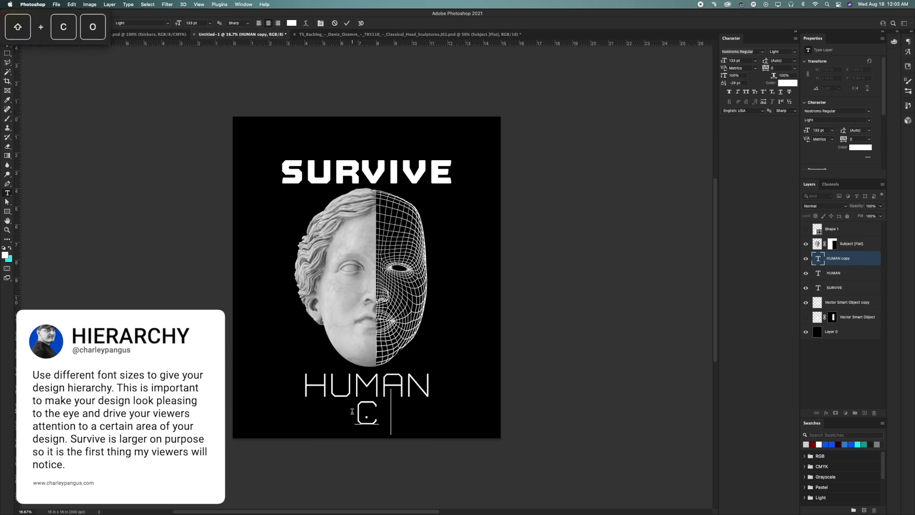
{"action": "type", "text": "ONDITION"}
{"action": "key", "text": "super+Return"}
Left-align HUMAN and CONDITION, scale them down to 51.18 pt and line them up with the left edge of SURVIVE.
{"action": "key", "text": "v"}
{"action": "left_click", "coordinate": [833, 272], "text": "shift"}
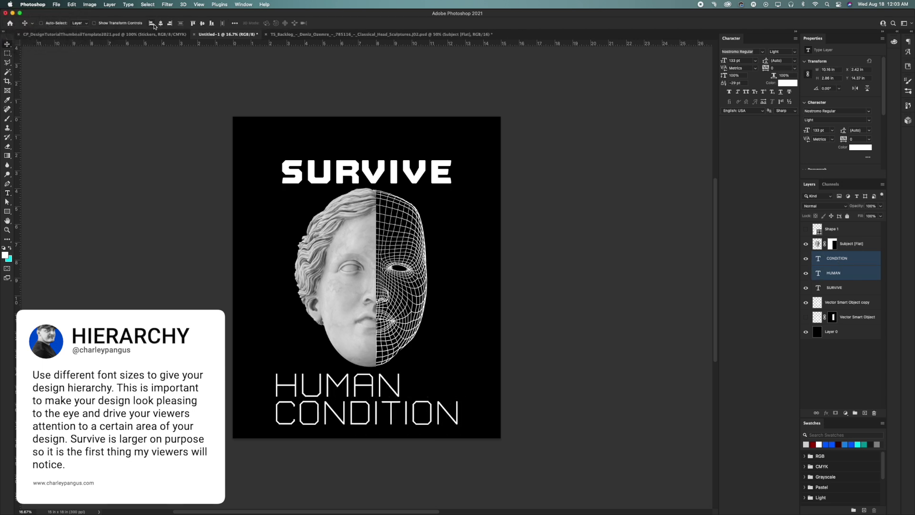
{"action": "key", "text": "super+t"}
{"action": "left_click_drag", "start_coordinate": [458, 373], "coordinate": [335, 375]}
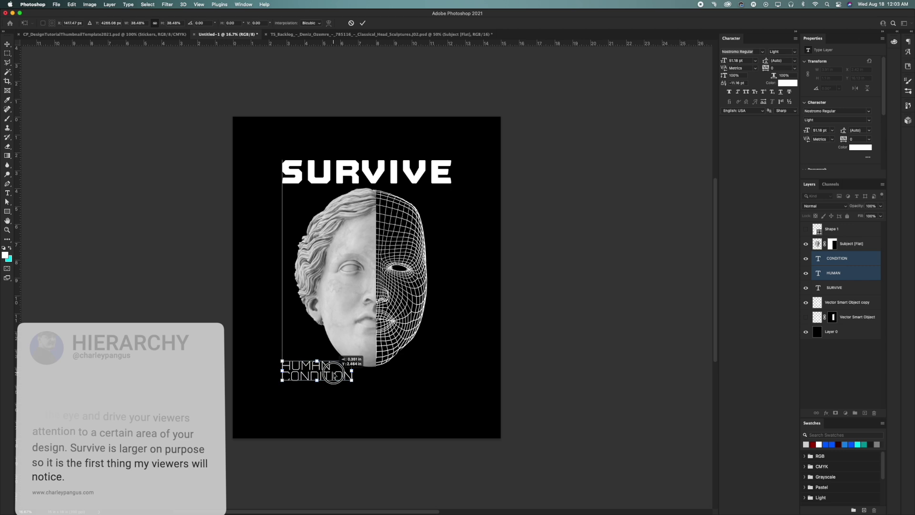
{"action": "key", "text": "Return"}
{"action": "double_click", "coordinate": [301, 369]}
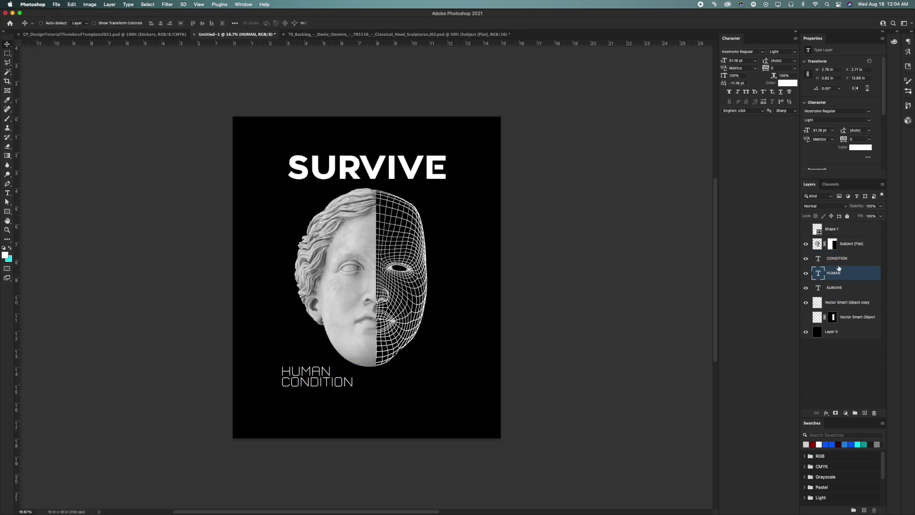
Duplicate the SURVIVE title just below itself and set the copy's font style to Thin.
{"action": "left_click", "coordinate": [837, 287]}
{"action": "left_click_drag", "start_coordinate": [315, 165], "coordinate": [315, 199]}
{"action": "double_click", "coordinate": [315, 199]}
{"action": "left_click", "coordinate": [142, 23]}
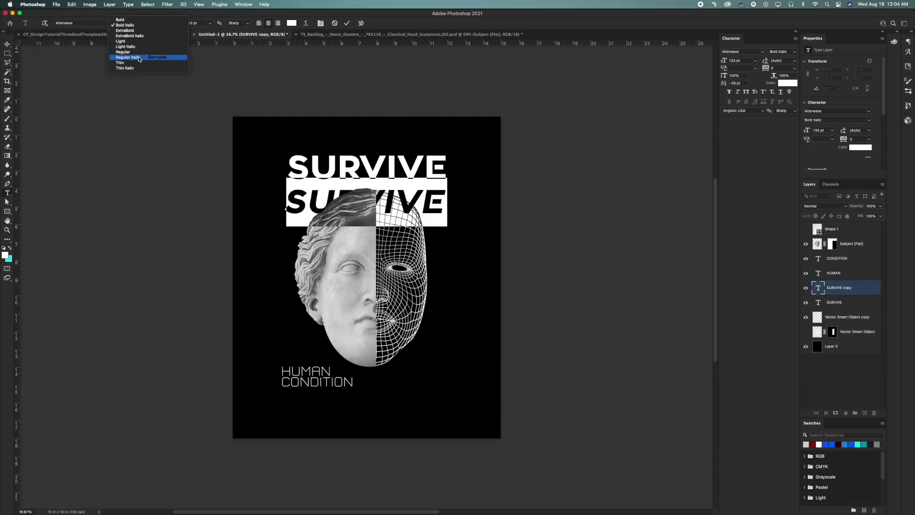
{"action": "left_click", "coordinate": [129, 57]}
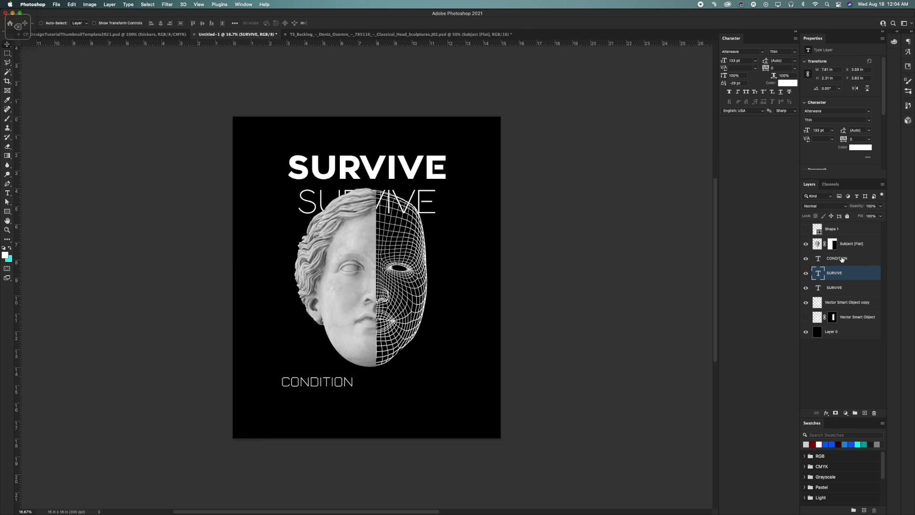
Scale the thin SURVIVE copy down to 61.64 pt and place it beneath the sculpture's jaw.
{"action": "left_click_drag", "start_coordinate": [369, 173], "coordinate": [329, 338]}
{"action": "key", "text": "super+t"}
{"action": "left_click_drag", "start_coordinate": [397, 354], "coordinate": [313, 388]}
{"action": "key", "text": "Return"}
Change the small text to "the" and the copy below it to "human", aligning their left edges.
{"action": "double_click", "coordinate": [315, 371]}
{"action": "type", "text": "The"}
{"action": "key", "text": "super+Return"}
{"action": "double_click", "coordinate": [313, 387]}
{"action": "type", "text": "human"}
{"action": "key", "text": "super+Return"}
{"action": "left_click_drag", "start_coordinate": [255, 261], "coordinate": [269, 262]}
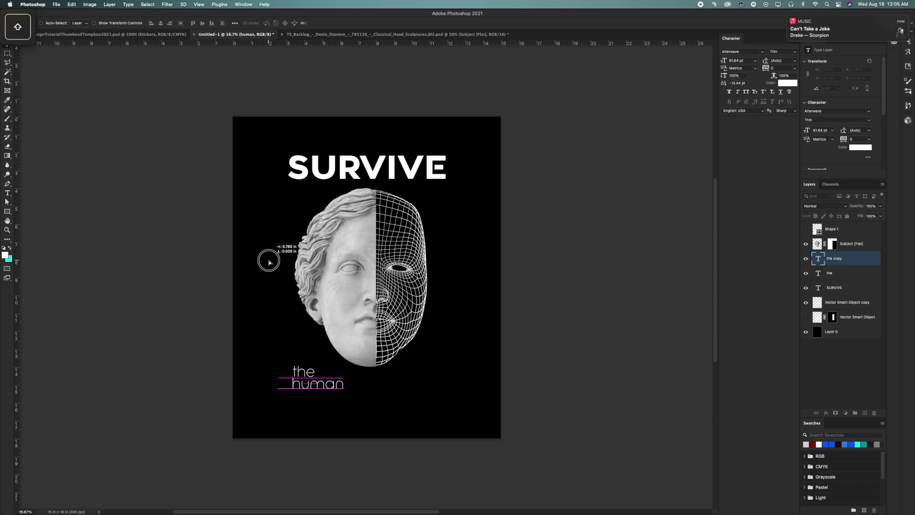
Duplicate "human" one line lower, change the copy's text to "condition" and align it with the words above.
{"action": "left_click_drag", "start_coordinate": [314, 345], "coordinate": [314, 357]}
{"action": "double_click", "coordinate": [308, 389]}
{"action": "type", "text": "C"}
{"action": "key", "text": "super+Return"}
{"action": "left_click_drag", "start_coordinate": [350, 289], "coordinate": [354, 288]}
Move the three words "the human condition" up together and align them with the left edge of SURVIVE.
{"action": "left_click", "coordinate": [831, 287], "text": "shift"}
{"action": "mouse_move", "coordinate": [345, 332]}
{"action": "left_mouse_down"}
{"action": "mouse_move", "coordinate": [345, 301]}
{"action": "mouse_move", "coordinate": [343, 316]}
{"action": "left_mouse_up"}
{"action": "left_click_drag", "start_coordinate": [341, 319], "coordinate": [336, 318]}
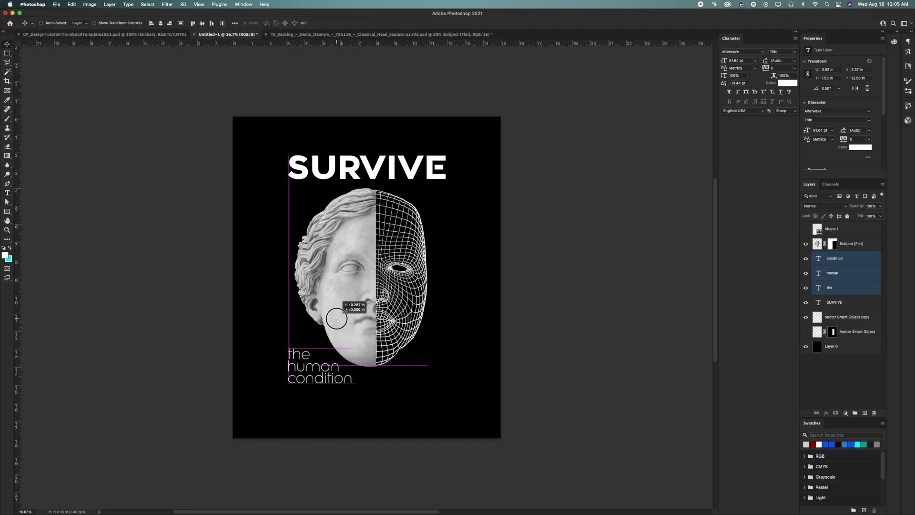
{"action": "left_click", "coordinate": [829, 261]}
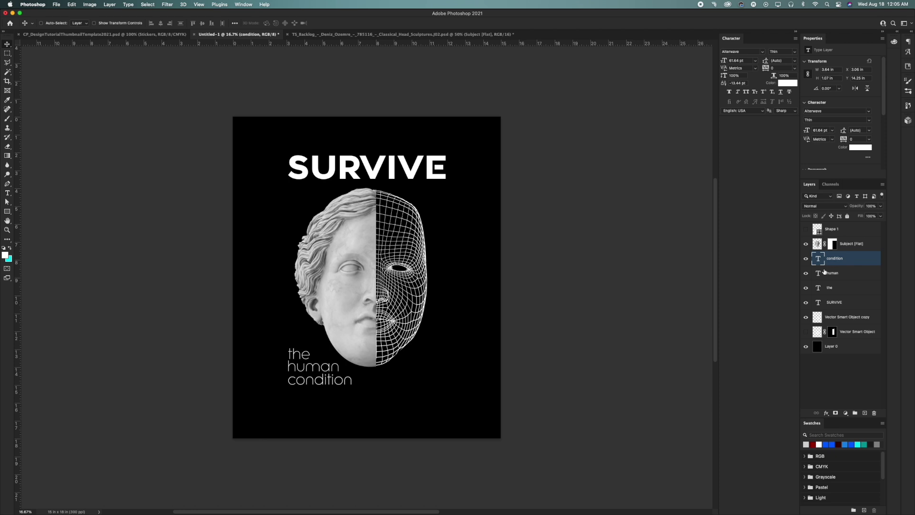
Select the SURVIVE layer and activate the Ellipse tool.
{"action": "left_click", "coordinate": [354, 172], "text": "super"}
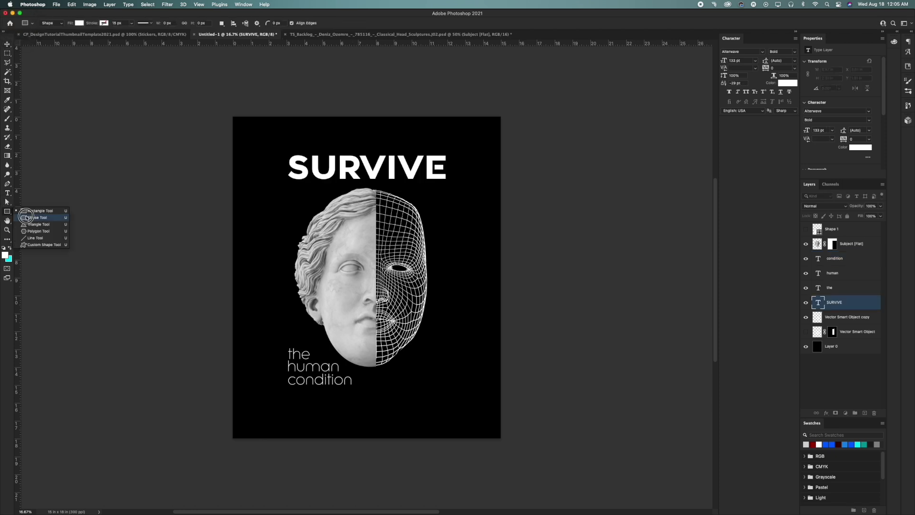
{"action": "left_click", "coordinate": [26, 217]}
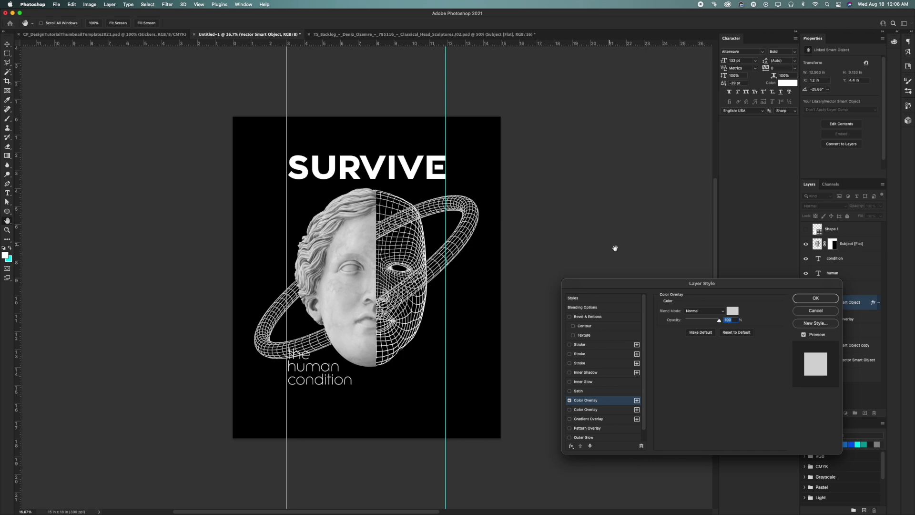
Set the wireframe ring's color overlay to bright blue and move its layer above the sculpture layer.
{"action": "left_click", "coordinate": [730, 310]}
{"action": "left_click_drag", "start_coordinate": [555, 76], "coordinate": [555, 66]}
{"action": "left_click_drag", "start_coordinate": [536, 40], "coordinate": [592, 13]}
{"action": "left_click", "coordinate": [606, 29]}
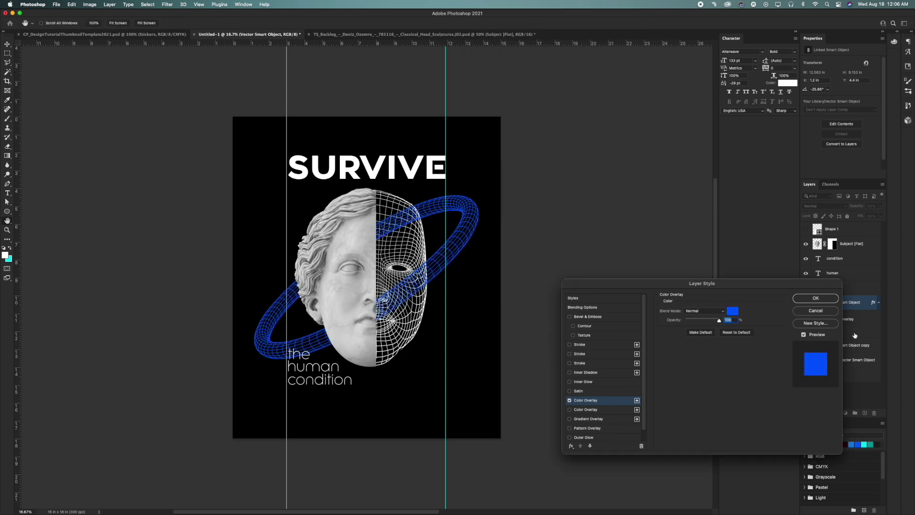
{"action": "left_click", "coordinate": [815, 298]}
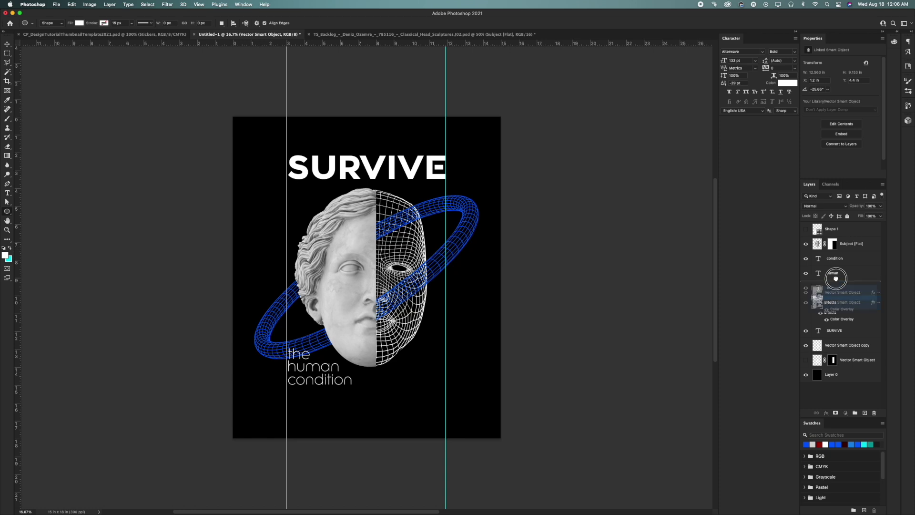
{"action": "left_click_drag", "start_coordinate": [835, 278], "coordinate": [833, 238]}
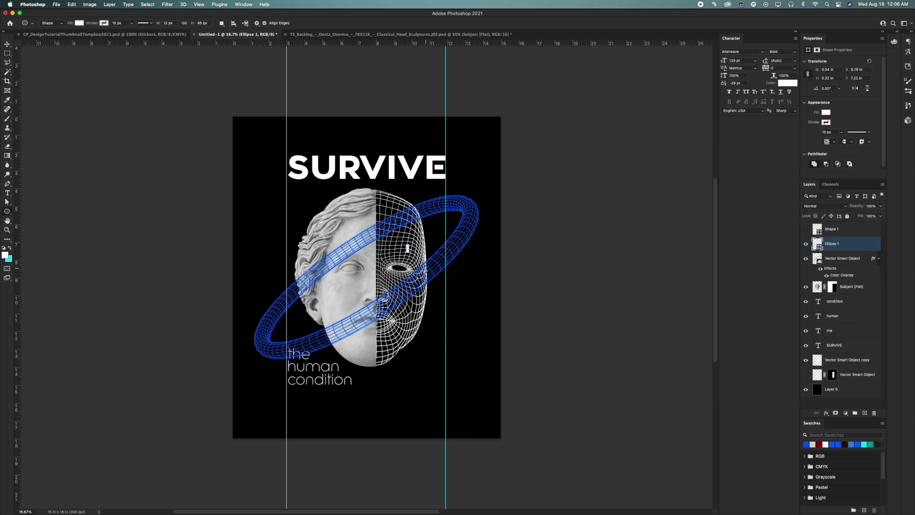
Undo the new ellipse shape and scale the blue wireframe ring to about 80% around its center.
{"action": "key", "text": "super+z"}
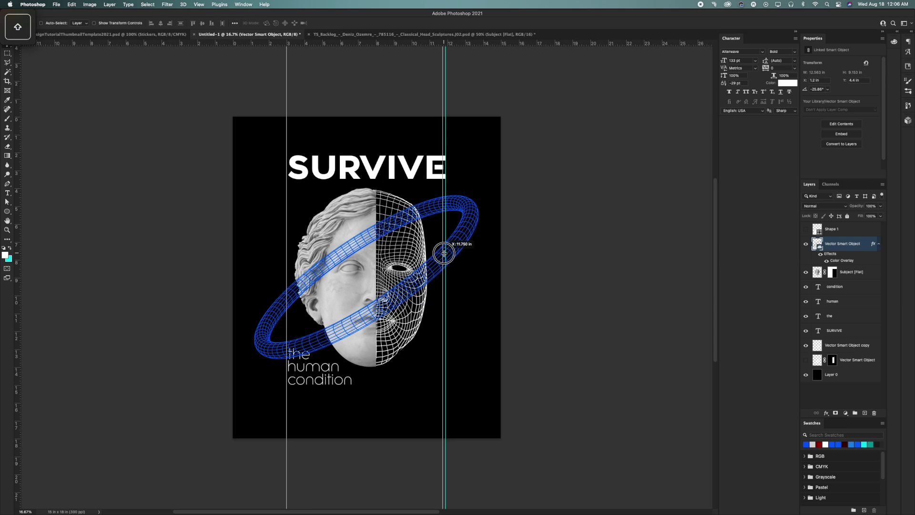
{"action": "key", "text": "super+a"}
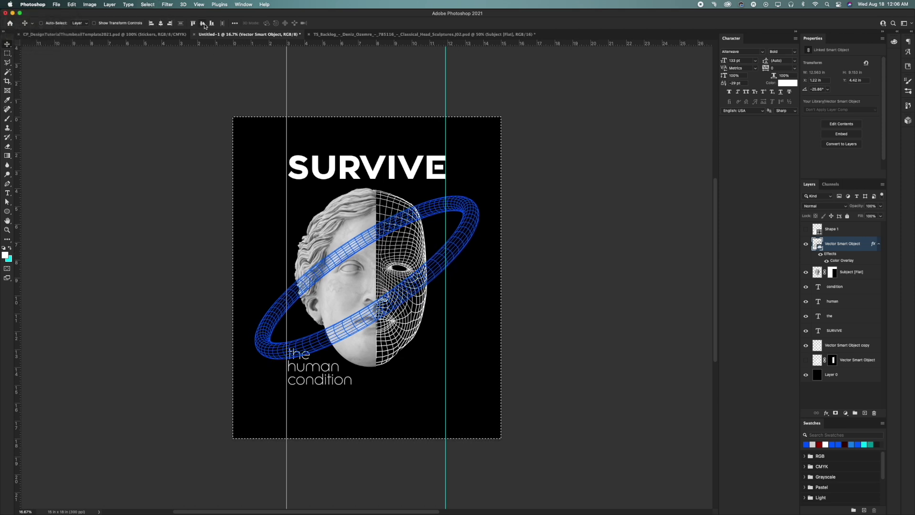
{"action": "key", "text": "super+d"}
{"action": "key", "text": "super+t"}
{"action": "left_click_drag", "start_coordinate": [463, 180], "coordinate": [444, 199]}
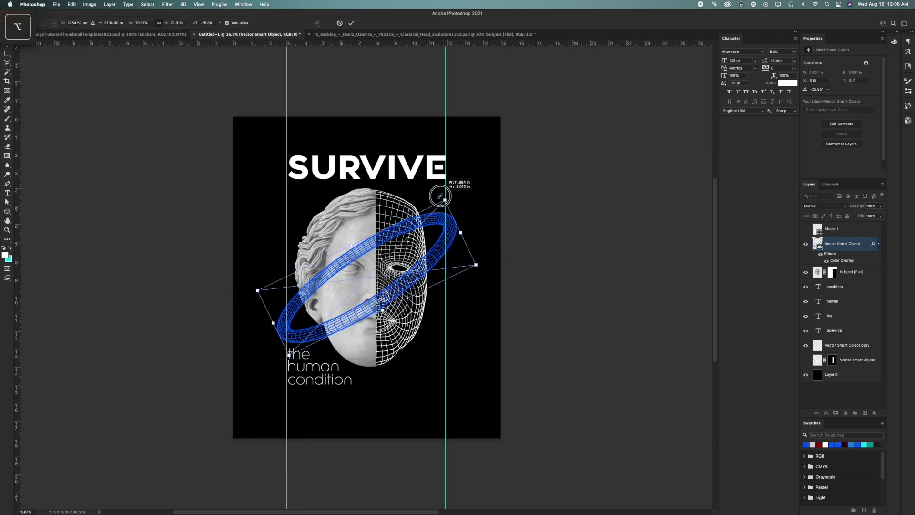
{"action": "key", "text": "Return"}
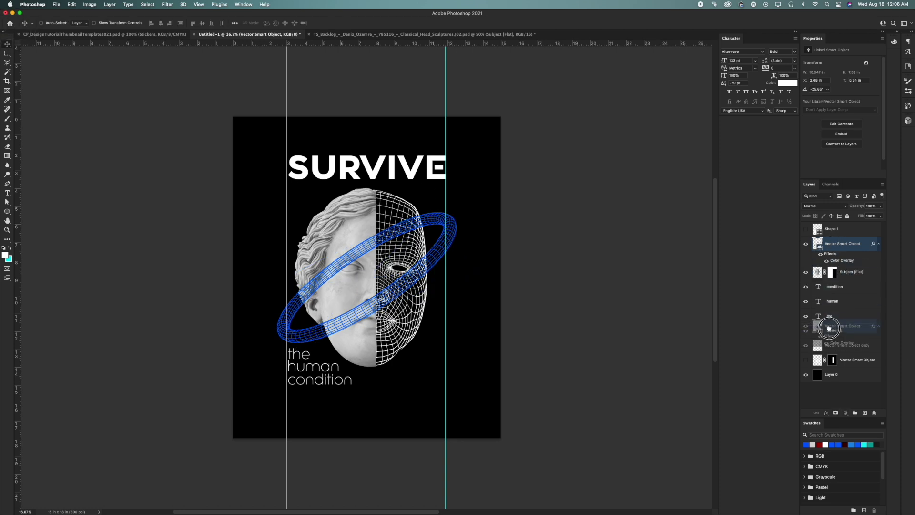
Move the ring layer below the wireframe face and place a duplicate of it above the sculpture layer.
{"action": "left_click_drag", "start_coordinate": [820, 347], "coordinate": [820, 351]}
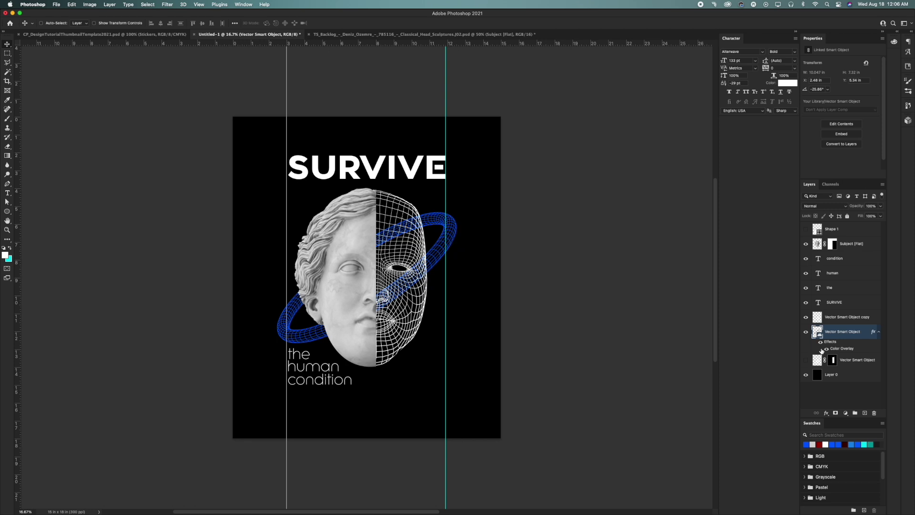
{"action": "key", "text": "super+j"}
{"action": "left_click_drag", "start_coordinate": [835, 337], "coordinate": [836, 237]}
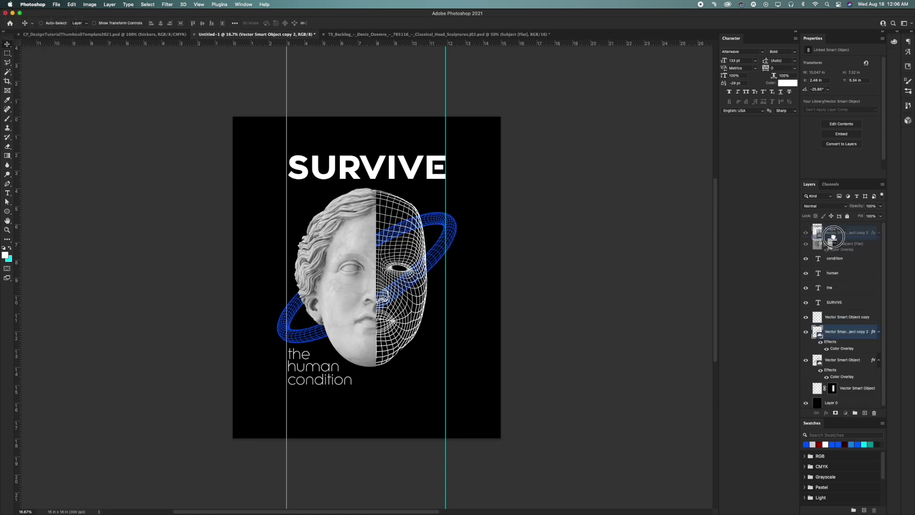
Add a layer mask to the front ring copy and paint out its upper band across the sculpture in black.
{"action": "left_click", "coordinate": [835, 412]}
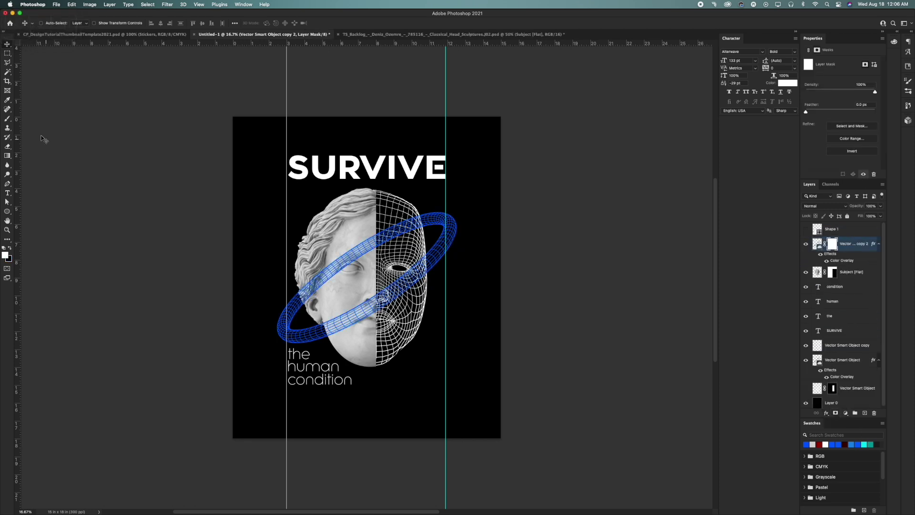
{"action": "key", "text": "b"}
{"action": "key", "text": "d"}
{"action": "key", "text": "["}
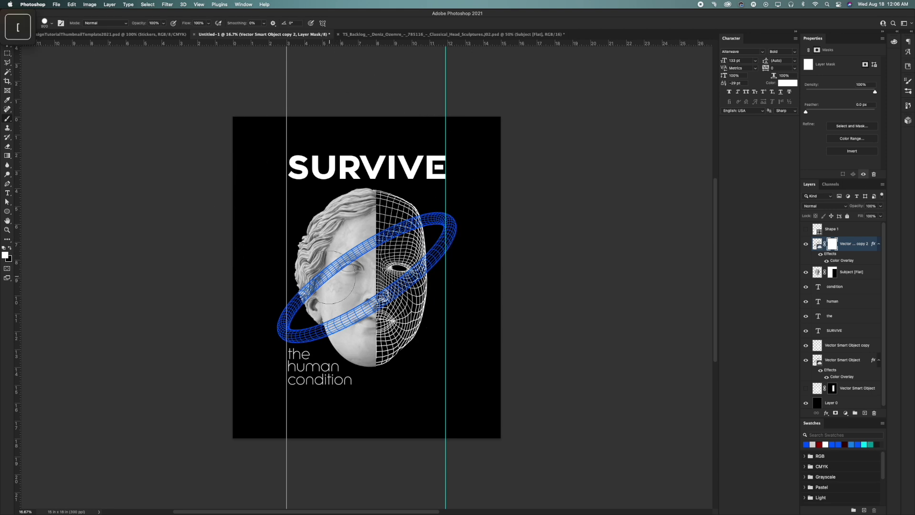
{"action": "key", "text": "x"}
{"action": "left_click_drag", "start_coordinate": [329, 277], "coordinate": [341, 277]}
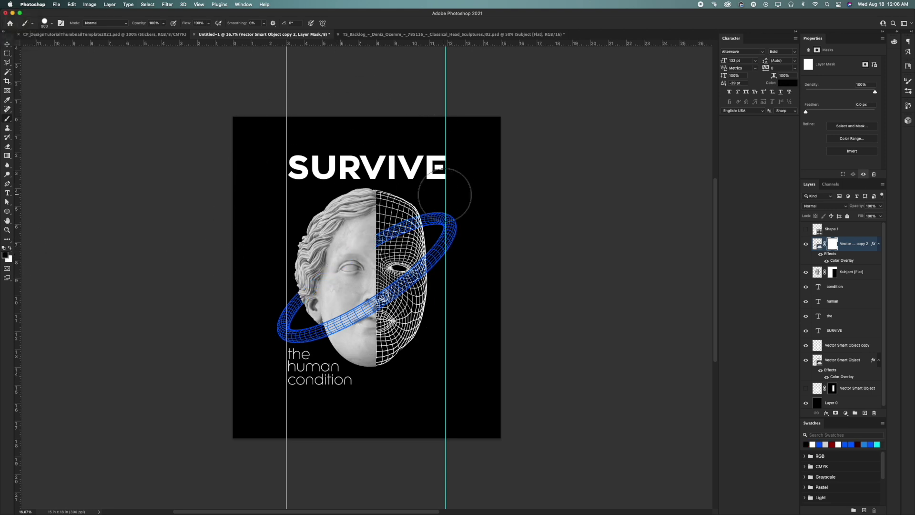
Select both ring layers together, rotate them slightly clockwise and enlarge them a little.
{"action": "key", "text": "v"}
{"action": "left_click", "coordinate": [843, 360], "text": "super"}
{"action": "key", "text": "super+t"}
{"action": "mouse_move", "coordinate": [508, 194]}
{"action": "left_mouse_down"}
{"action": "mouse_move", "coordinate": [525, 219]}
{"action": "mouse_move", "coordinate": [516, 187]}
{"action": "left_mouse_up"}
{"action": "left_click_drag", "start_coordinate": [462, 207], "coordinate": [473, 205]}
{"action": "key", "text": "Return"}
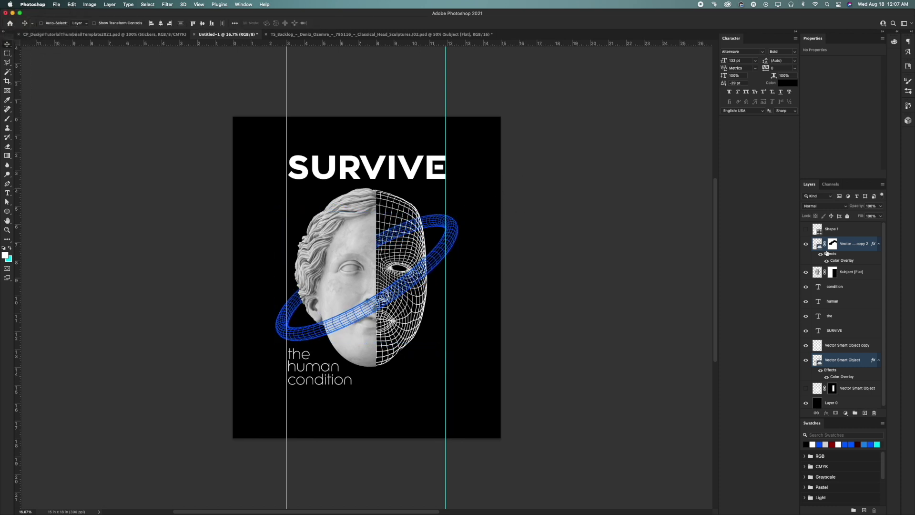
Mask out the back ring's upper band behind the wireframe face and rotate the ring clockwise to a flatter tilt.
{"action": "left_click", "coordinate": [835, 413]}
{"action": "key", "text": "b"}
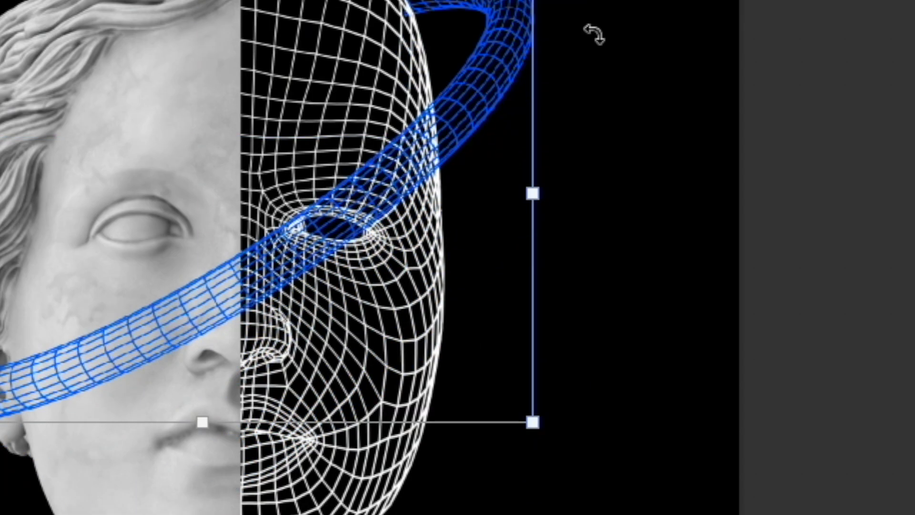
{"action": "left_click_drag", "start_coordinate": [593, 34], "coordinate": [751, 133]}
{"action": "left_click_drag", "start_coordinate": [417, 277], "coordinate": [420, 277]}
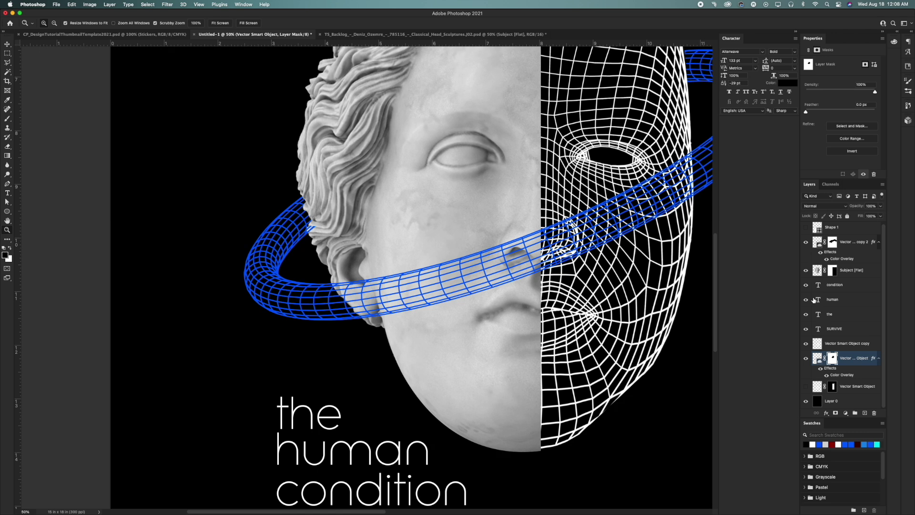
Toggle the front ring layer's visibility and view the whole poster to check how the ring wraps the face.
{"action": "left_click", "coordinate": [806, 242]}
{"action": "left_click", "coordinate": [805, 242]}
{"action": "left_click", "coordinate": [832, 242]}
{"action": "key", "text": "z"}
{"action": "left_click", "coordinate": [331, 217], "text": "alt"}
{"action": "left_click", "coordinate": [331, 217], "text": "alt"}
{"action": "left_click", "coordinate": [331, 217], "text": "alt"}
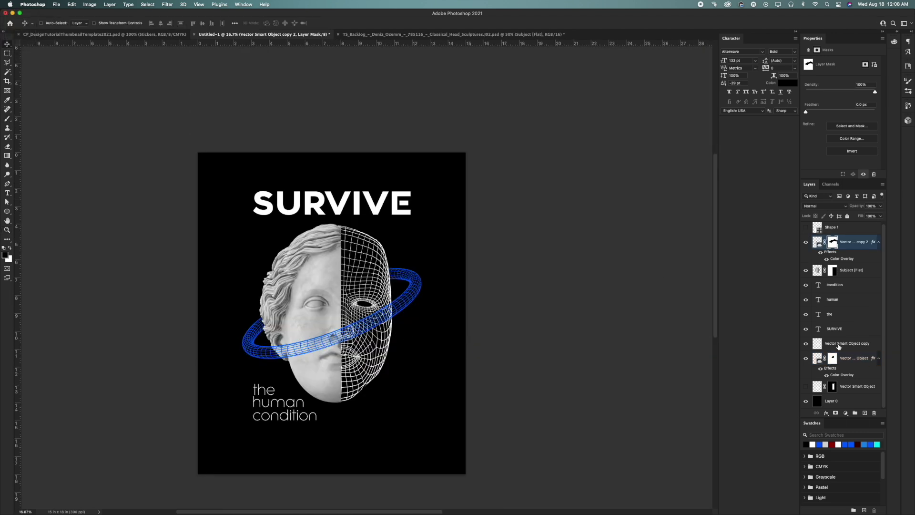
Add a bright blue color overlay to the SURVIVE title.
{"action": "left_click", "coordinate": [835, 328]}
{"action": "left_click", "coordinate": [825, 412]}
{"action": "left_click", "coordinate": [839, 465]}
{"action": "left_click", "coordinate": [815, 299]}
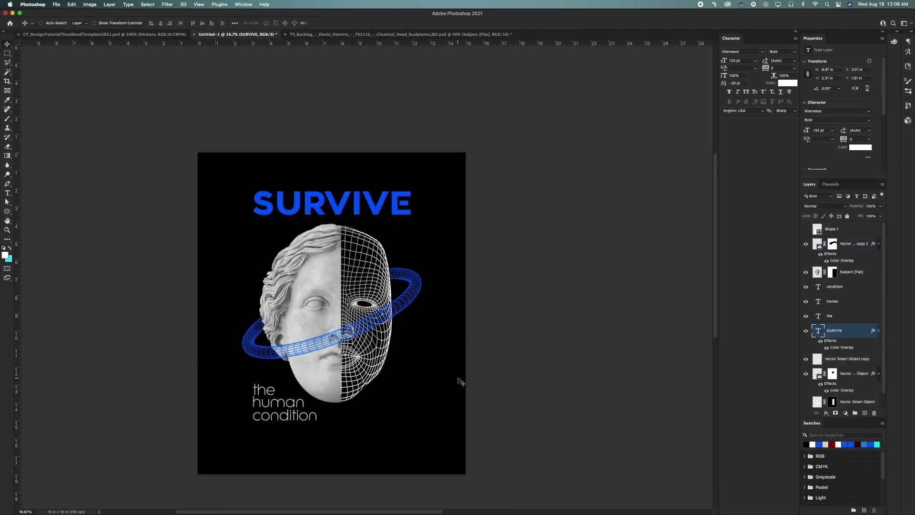
Switch to Illustrator, copy the tilted ringed planet from the wireframe shapes and paste it into the Photoshop poster.
{"action": "left_click", "coordinate": [261, 506]}
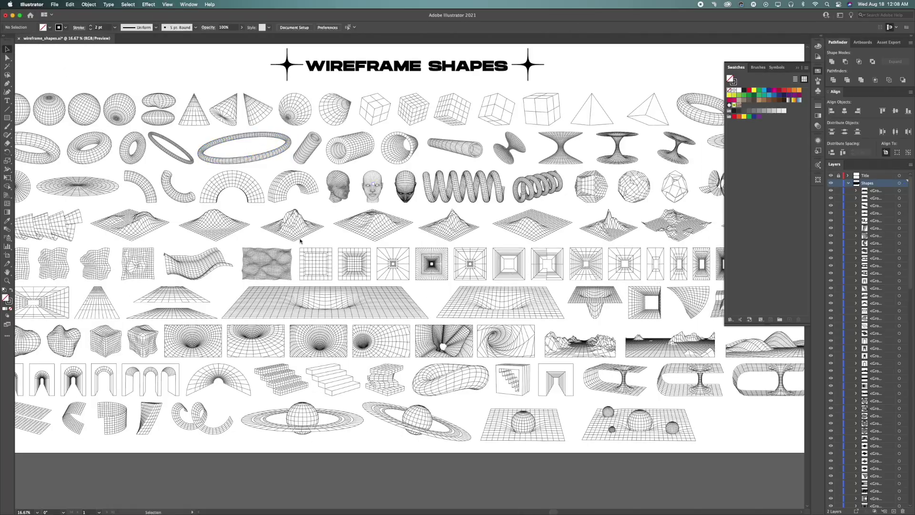
{"action": "left_click", "coordinate": [419, 424]}
{"action": "key", "text": "super+c"}
{"action": "left_click", "coordinate": [212, 500]}
{"action": "key", "text": "super+v"}
{"action": "key", "text": "Return"}
Scale down and invert the pasted ringed planet, placing it below the wireframe half of the face.
{"action": "left_click_drag", "start_coordinate": [655, 93], "coordinate": [511, 143]}
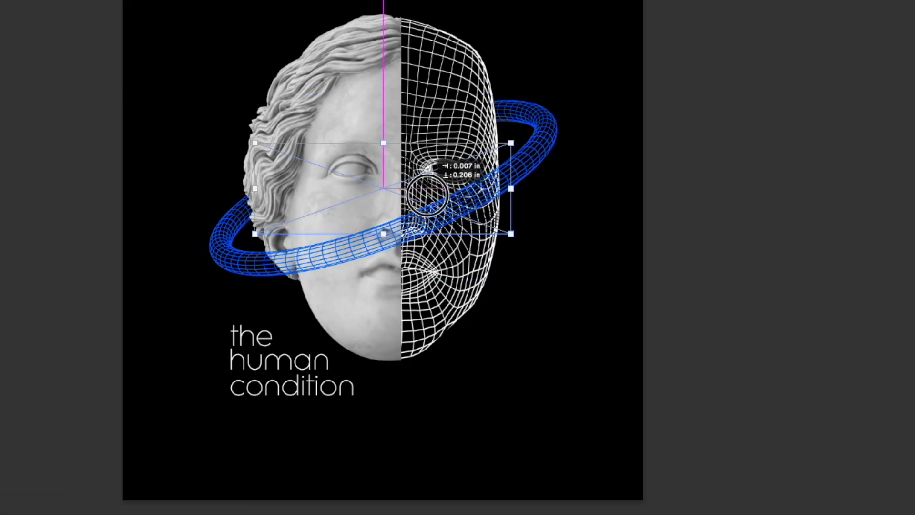
{"action": "left_click_drag", "start_coordinate": [429, 170], "coordinate": [508, 375]}
{"action": "key", "text": "Return"}
{"action": "key", "text": "super+t"}
{"action": "left_click_drag", "start_coordinate": [598, 336], "coordinate": [570, 343]}
{"action": "key", "text": "Return"}
{"action": "left_click_drag", "start_coordinate": [514, 400], "coordinate": [564, 391]}
{"action": "key", "text": "super+t"}
{"action": "left_click", "coordinate": [460, 186]}
{"action": "key", "text": "Escape"}
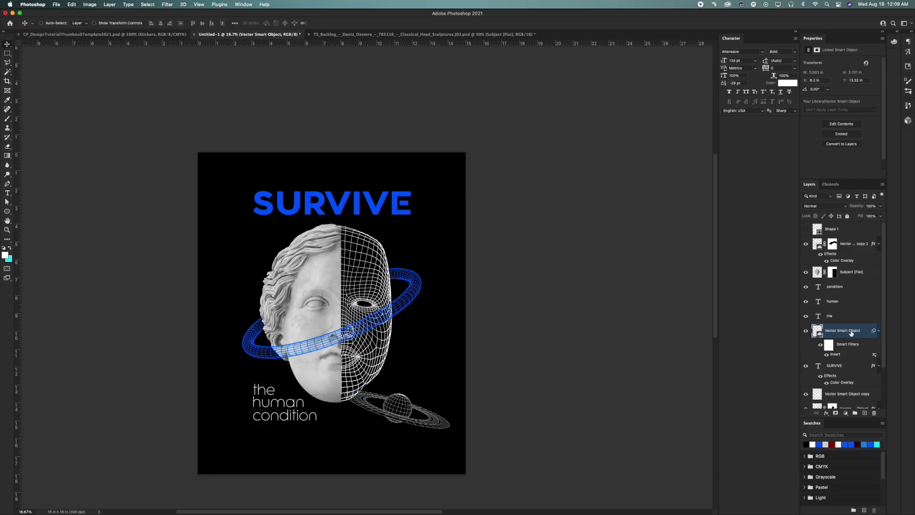
Rasterize the planet layer, then flip it horizontally and scale it to end at the blue ring's outer edge.
{"action": "right_click", "coordinate": [850, 332]}
{"action": "left_click", "coordinate": [779, 299]}
{"action": "key", "text": "super+t"}
{"action": "right_click", "coordinate": [404, 409]}
{"action": "left_click", "coordinate": [428, 499]}
{"action": "left_click_drag", "start_coordinate": [450, 390], "coordinate": [404, 416]}
{"action": "key", "text": "Return"}
Move the three subtitle words together to line up with the blue ring's outer left edge.
{"action": "left_click", "coordinate": [835, 316]}
{"action": "left_click", "coordinate": [837, 287], "text": "shift"}
{"action": "left_click_drag", "start_coordinate": [302, 350], "coordinate": [292, 350]}
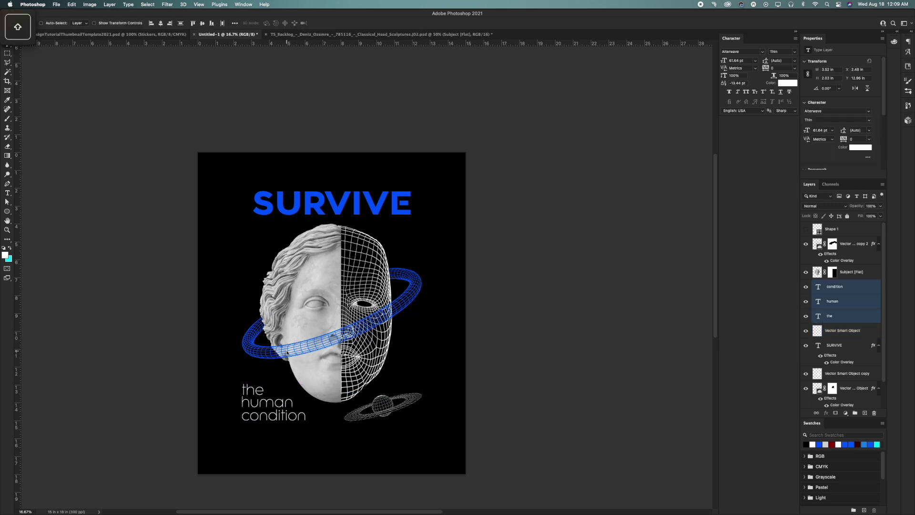
Widen the SURVIVE title's tracking to 100 and align the two vertical guides with the title's outer edges.
{"action": "left_click", "coordinate": [835, 345]}
{"action": "key", "text": "r"}
{"action": "key", "text": "t"}
{"action": "double_click", "coordinate": [319, 195]}
{"action": "key", "text": "alt+Right"}
{"action": "key", "text": "alt+Right"}
{"action": "key", "text": "alt+Right"}
{"action": "key", "text": "super+semicolon"}
{"action": "key", "text": "super+Return"}
{"action": "left_click_drag", "start_coordinate": [251, 118], "coordinate": [242, 119]}
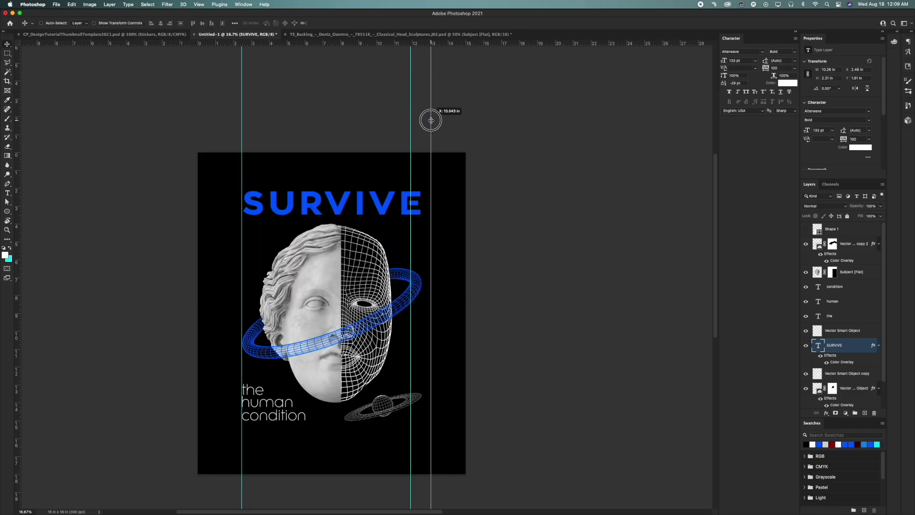
{"action": "left_click_drag", "start_coordinate": [429, 116], "coordinate": [421, 119]}
Group the three subtitle text layers and copy the SURVIVE title's blue color overlay onto the group.
{"action": "left_click", "coordinate": [835, 278]}
{"action": "left_click", "coordinate": [833, 286]}
{"action": "left_click", "coordinate": [837, 315], "text": "shift"}
{"action": "key", "text": "super+g"}
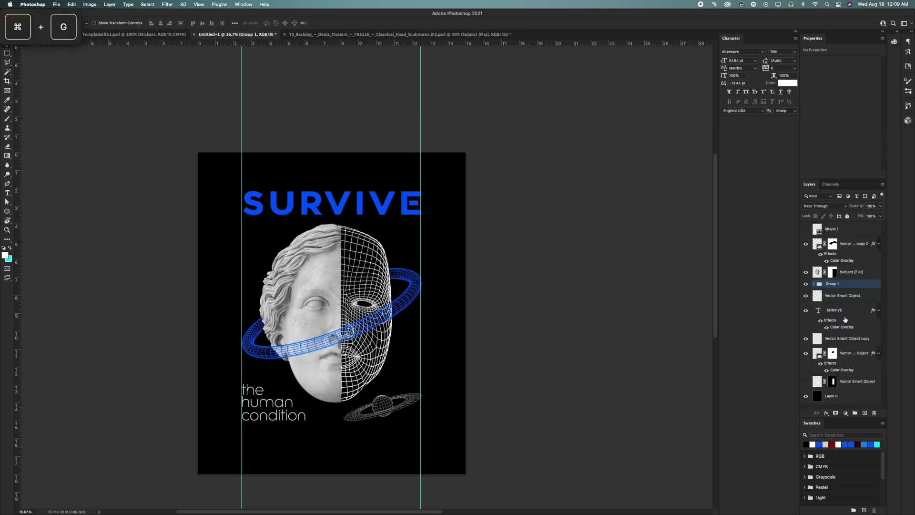
{"action": "left_click_drag", "start_coordinate": [835, 320], "coordinate": [822, 286]}
Add a blue color overlay to the ringed planet layer and toggle the guides to check the alignment.
{"action": "left_click", "coordinate": [830, 312]}
{"action": "left_click", "coordinate": [826, 413]}
{"action": "left_click", "coordinate": [839, 472]}
{"action": "key", "text": "Return"}
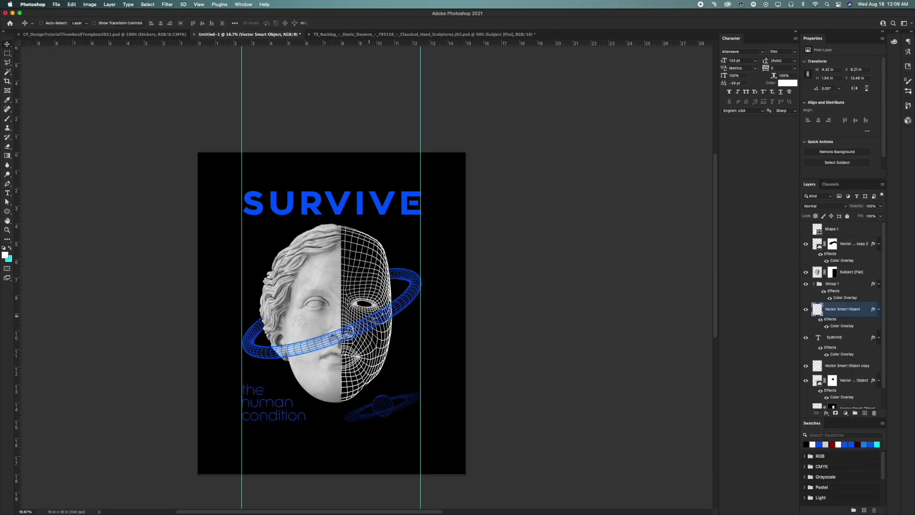
{"action": "key", "text": "super+semicolon"}
{"action": "key", "text": "super+semicolon"}
Make a rasterized copy of the SURVIVE title layer.
{"action": "left_click", "coordinate": [833, 339]}
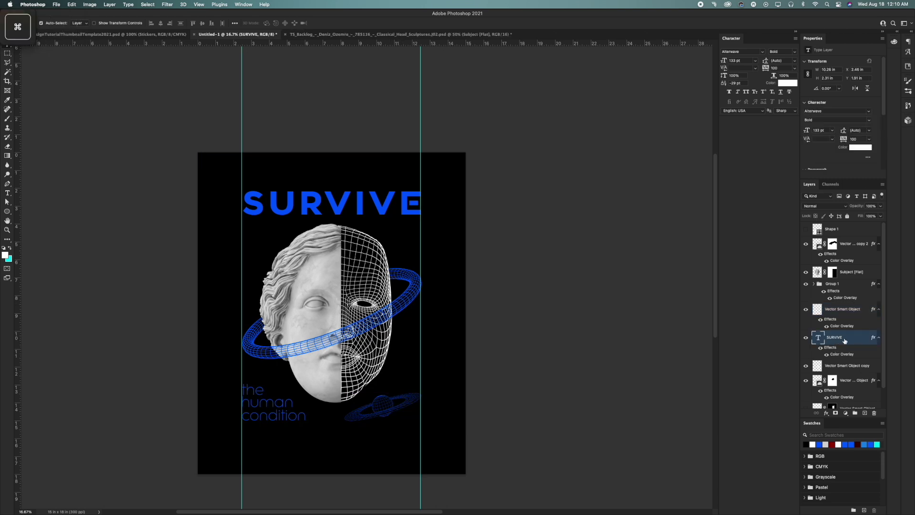
{"action": "right_click", "coordinate": [842, 337]}
{"action": "left_click", "coordinate": [842, 333]}
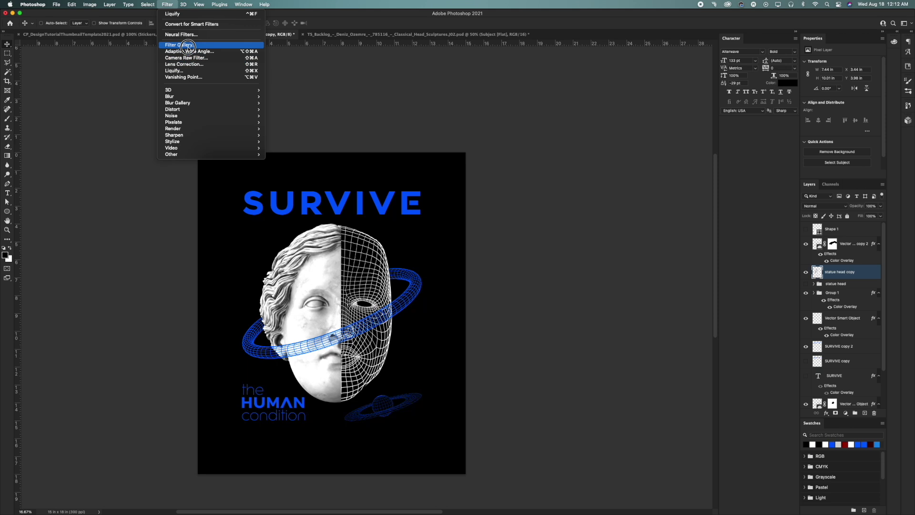
Apply Filter Gallery's Stamp, Torn Edges and Speckle Grain effects to the statue head copy, adjusting their sliders for a high-contrast black-and-white look.
{"action": "left_click", "coordinate": [179, 44]}
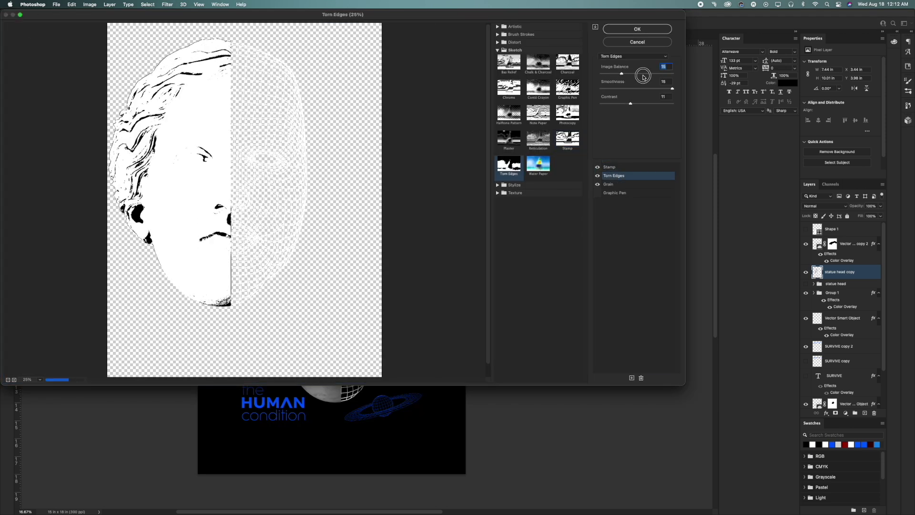
{"action": "left_click_drag", "start_coordinate": [643, 76], "coordinate": [616, 90]}
{"action": "left_click", "coordinate": [619, 184]}
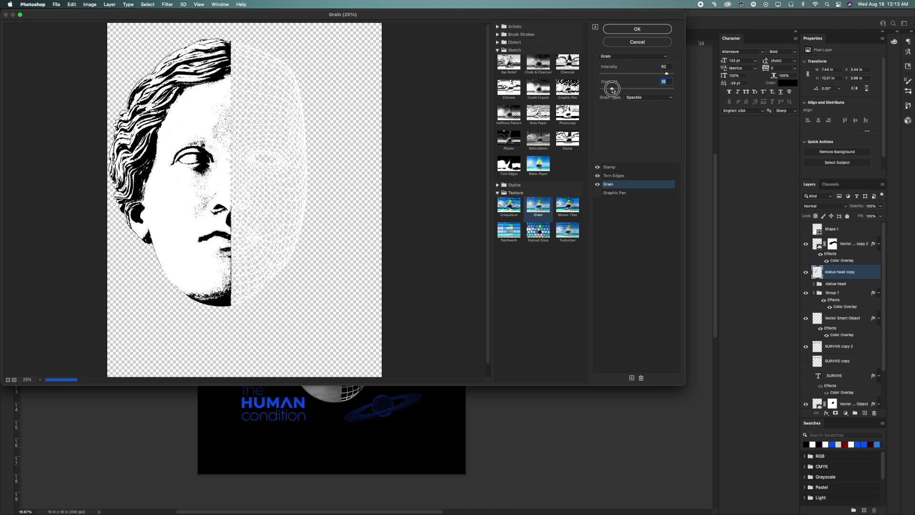
{"action": "left_click", "coordinate": [609, 166]}
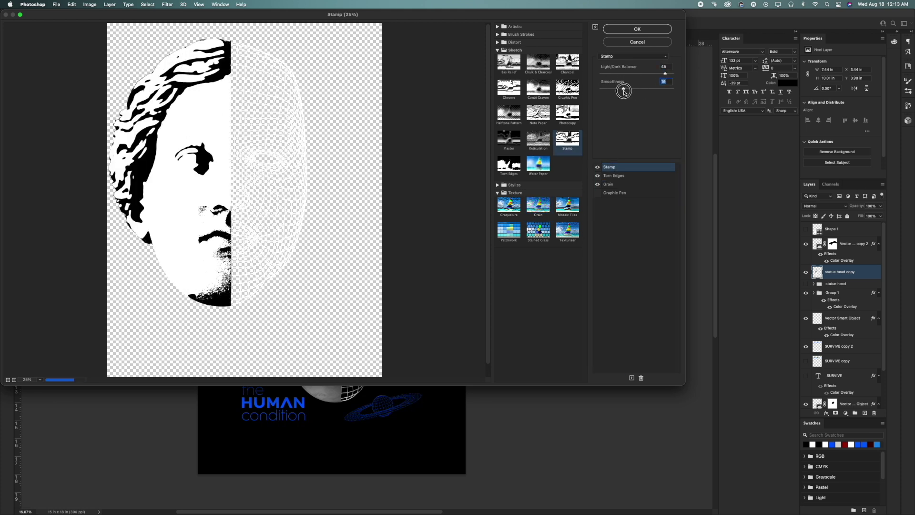
{"action": "key", "text": "Return"}
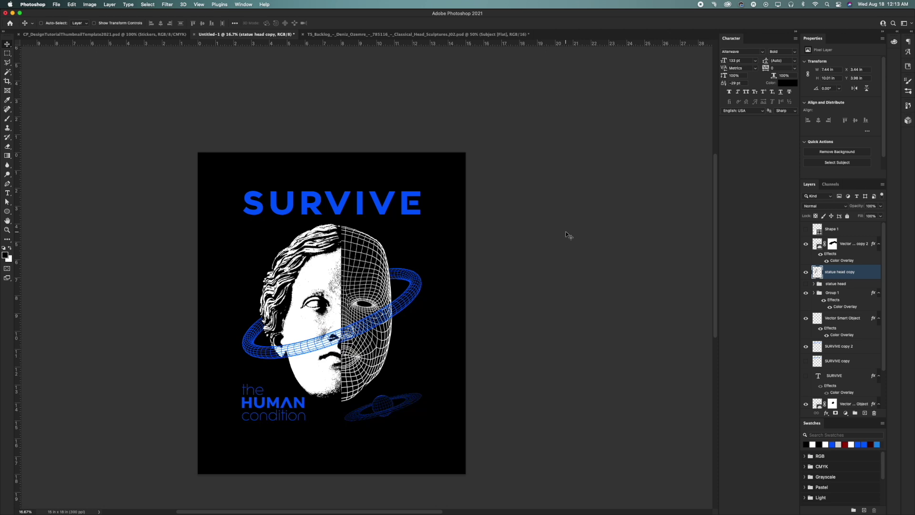
Show the SURVIVE copy layer in place of SURVIVE copy 2 and set its fill to 0%.
{"action": "left_click", "coordinate": [826, 350]}
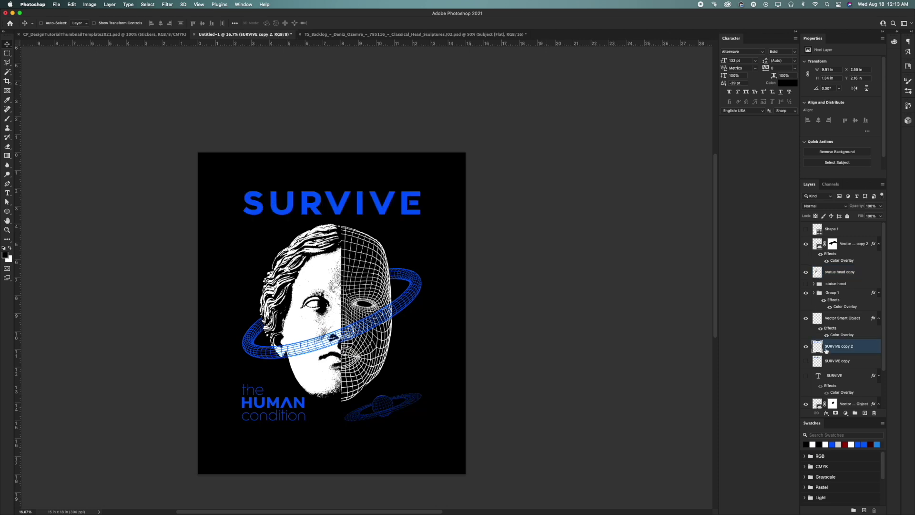
{"action": "left_click", "coordinate": [831, 360]}
{"action": "left_click", "coordinate": [806, 361]}
{"action": "left_click", "coordinate": [806, 346]}
Add a thin blue stroke positioned inside to the SURVIVE copy layer.
{"action": "left_click", "coordinate": [826, 413]}
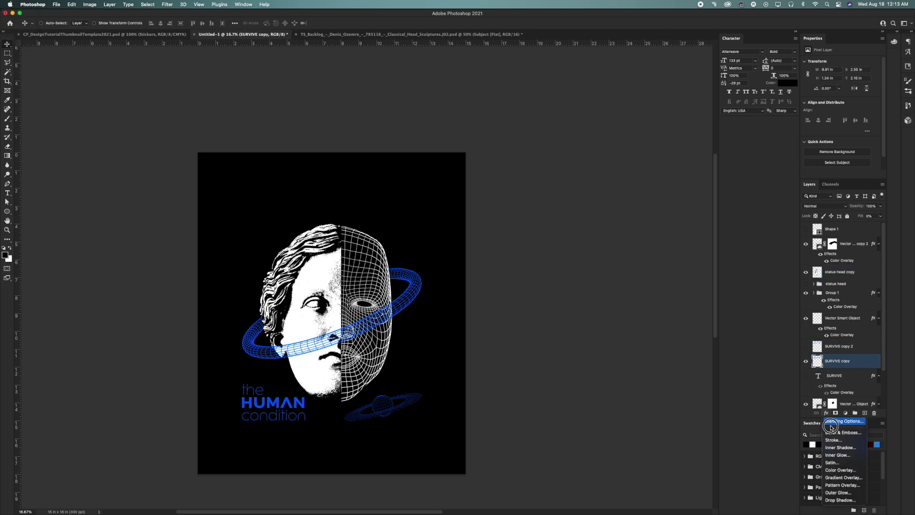
{"action": "left_click", "coordinate": [831, 440]}
{"action": "left_click", "coordinate": [677, 362]}
{"action": "left_click", "coordinate": [421, 277]}
{"action": "left_click", "coordinate": [611, 40]}
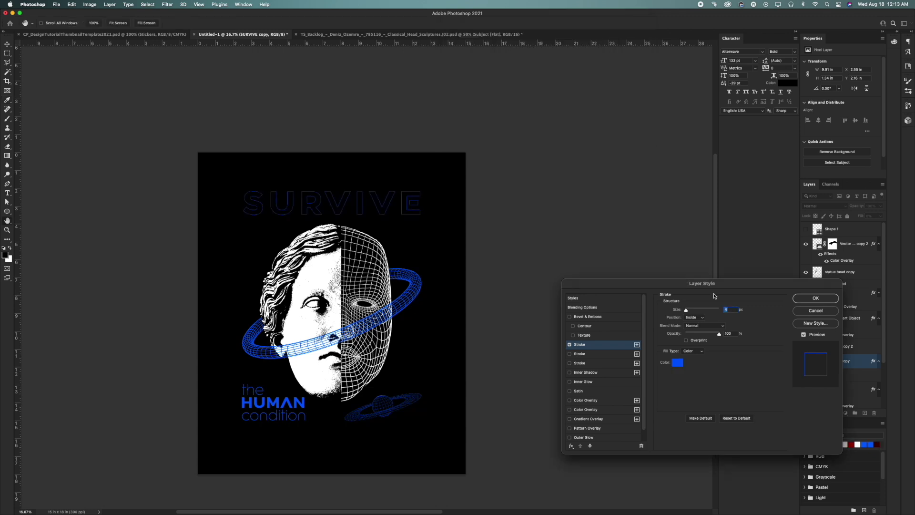
{"action": "left_click_drag", "start_coordinate": [688, 311], "coordinate": [688, 311]}
{"action": "left_click", "coordinate": [815, 298]}
Show SURVIVE copy 2 again and convert the outlined SURVIVE copy to a smart object.
{"action": "left_click", "coordinate": [806, 347]}
{"action": "right_click", "coordinate": [834, 361]}
{"action": "left_click", "coordinate": [841, 224]}
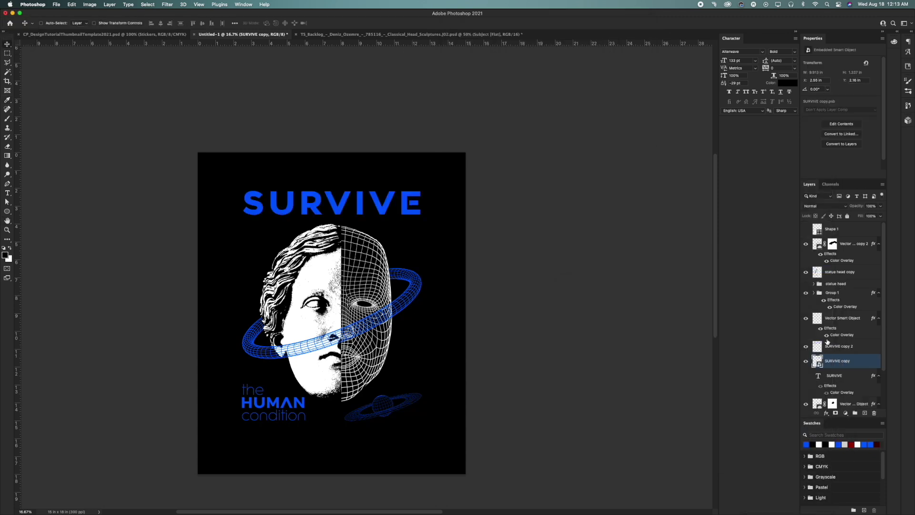
Add a layer mask to SURVIVE copy 2, undo the test brush strokes and enlarge the brush.
{"action": "left_click", "coordinate": [826, 346]}
{"action": "left_click", "coordinate": [835, 413]}
{"action": "key", "text": "super+z"}
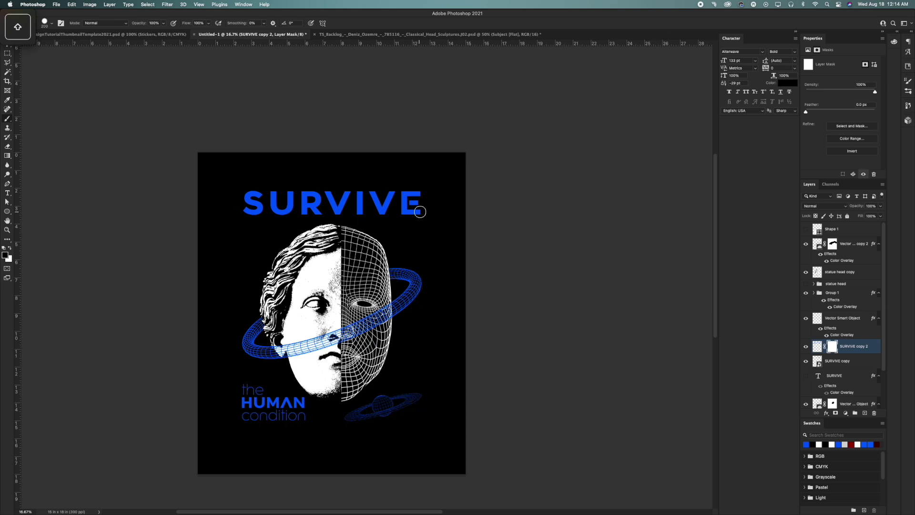
{"action": "key", "text": "super+z"}
{"action": "key", "text": "super+z"}
{"action": "key", "text": "bracketright"}
{"action": "key", "text": "bracketright"}
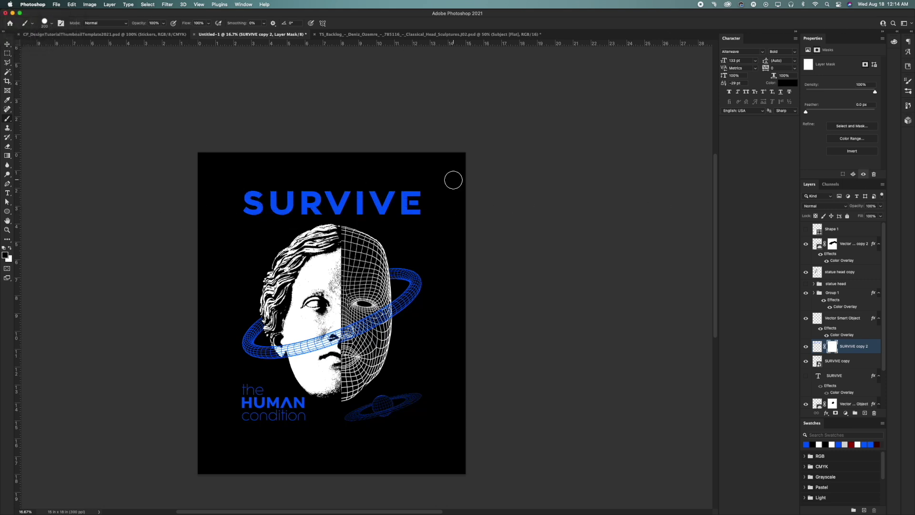
Try masking out the upper part of the SURVIVE fill with a straight brush stroke, and undo it.
{"action": "left_click_drag", "start_coordinate": [448, 198], "coordinate": [235, 197]}
{"action": "scroll", "coordinate": [437, 209], "scroll_direction": "left", "scroll_amount": 5}
{"action": "scroll", "coordinate": [347, 200], "scroll_direction": "right", "scroll_amount": 4}
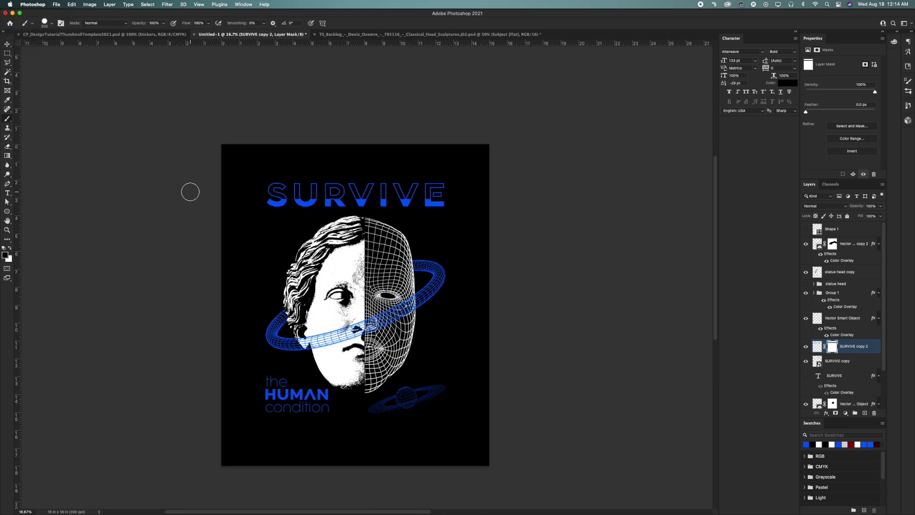
{"action": "key", "text": "super+z"}
{"action": "key", "text": "super+z"}
{"action": "key", "text": "super+z"}
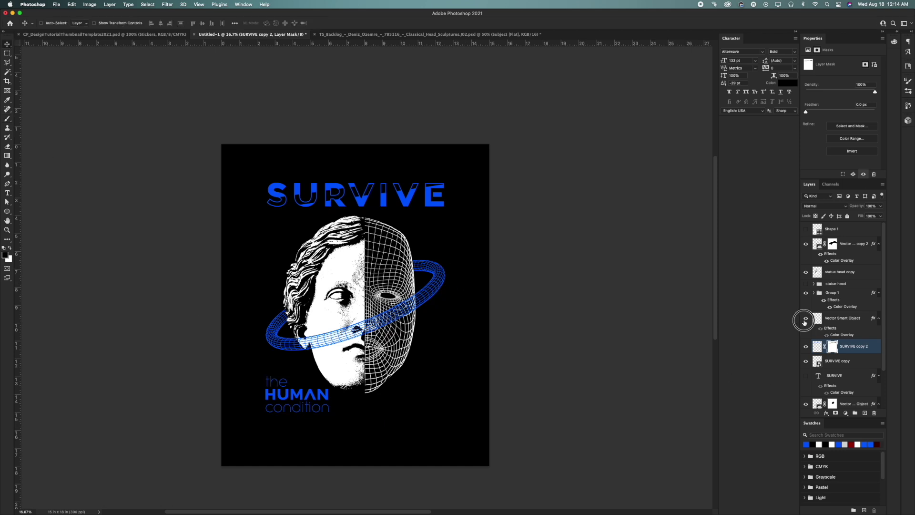
Add a gradient map adjustment layer directly above the statue head copy layer, clipped to it.
{"action": "left_click", "coordinate": [804, 318]}
{"action": "left_click", "coordinate": [841, 272]}
{"action": "left_click", "coordinate": [845, 412]}
{"action": "left_click", "coordinate": [857, 503]}
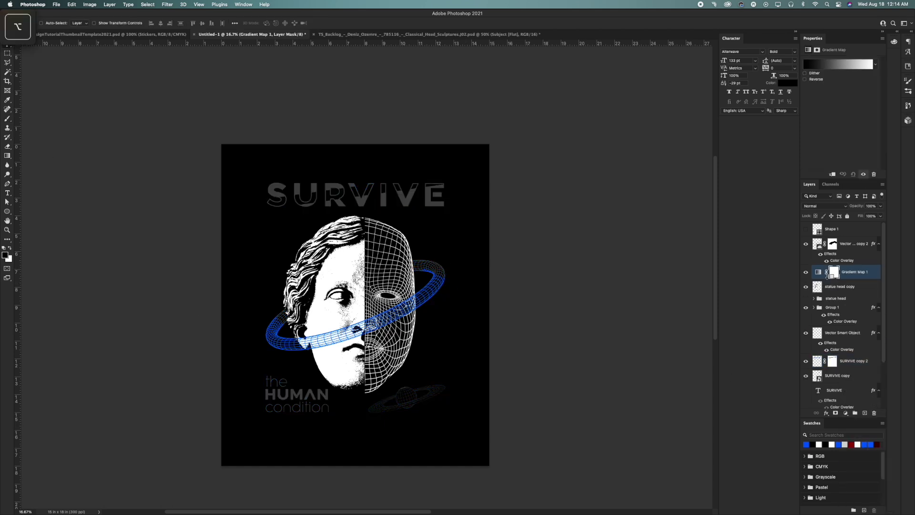
Try a red and blue color scheme on the gradient map, sampling the title's blue, and rearrange its two stops.
{"action": "left_click", "coordinate": [838, 64]}
{"action": "left_click", "coordinate": [446, 209]}
{"action": "left_click", "coordinate": [478, 240]}
{"action": "left_click", "coordinate": [542, 39]}
{"action": "left_click", "coordinate": [617, 27]}
{"action": "left_click", "coordinate": [585, 209]}
{"action": "left_click", "coordinate": [477, 240]}
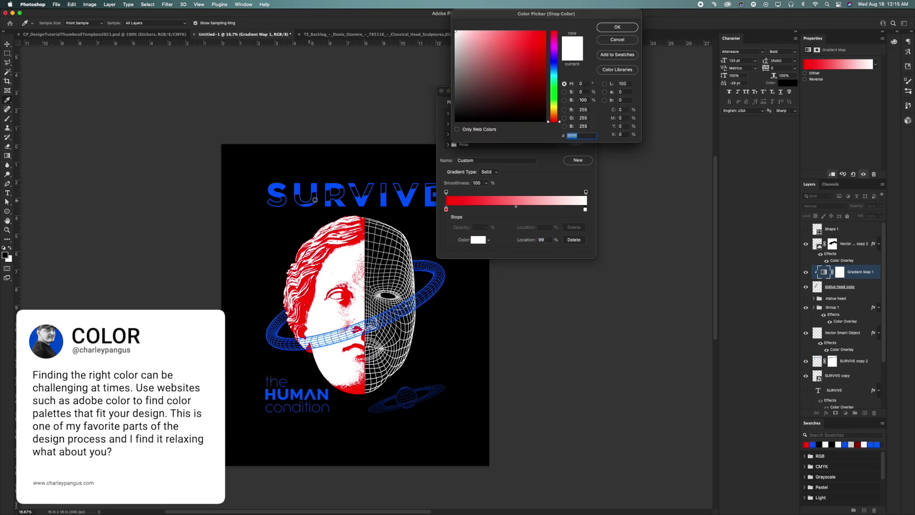
{"action": "left_click", "coordinate": [335, 185]}
{"action": "left_click", "coordinate": [619, 28]}
{"action": "left_click_drag", "start_coordinate": [446, 209], "coordinate": [532, 218]}
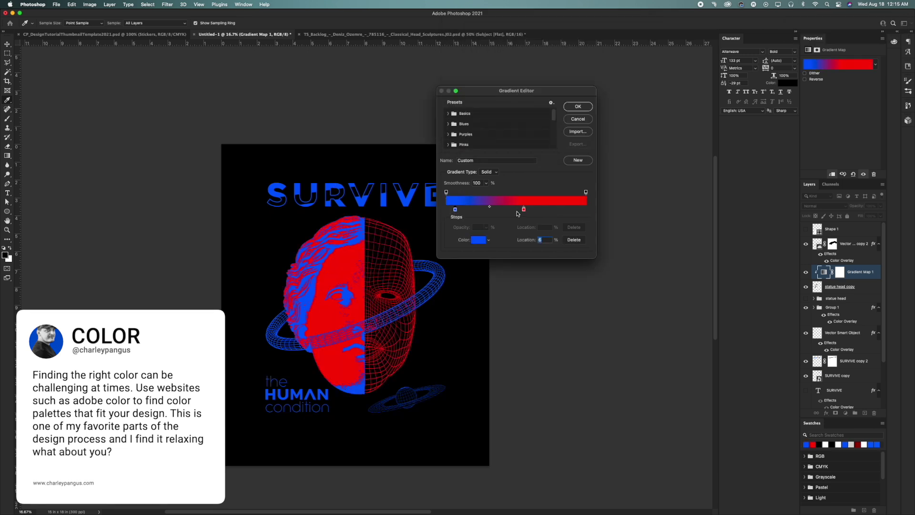
Set the gradient's dark stop to the dark reddish brown 493030.
{"action": "double_click", "coordinate": [460, 210]}
{"action": "left_click", "coordinate": [617, 27]}
{"action": "double_click", "coordinate": [460, 210]}
{"action": "left_click", "coordinate": [554, 118]}
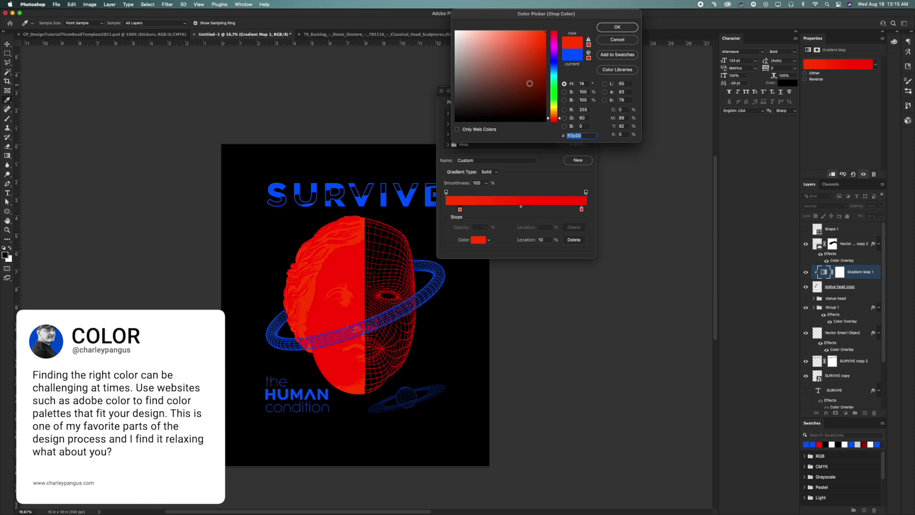
{"action": "left_click_drag", "start_coordinate": [534, 53], "coordinate": [486, 94]}
{"action": "left_click", "coordinate": [407, 220]}
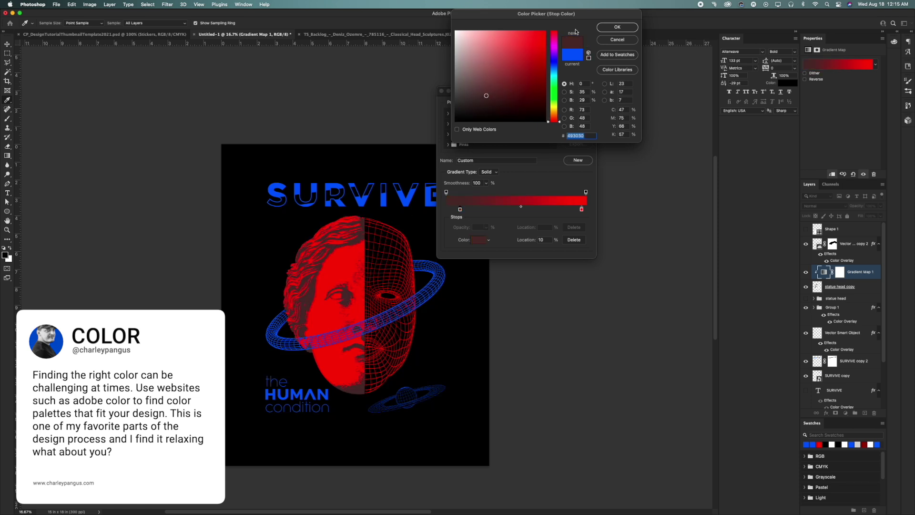
{"action": "left_click", "coordinate": [617, 27]}
Set the gradient's light stop to orange and its dark stop to black, and apply the gradient.
{"action": "double_click", "coordinate": [582, 209]}
{"action": "key", "text": "super+v"}
{"action": "key", "text": "Return"}
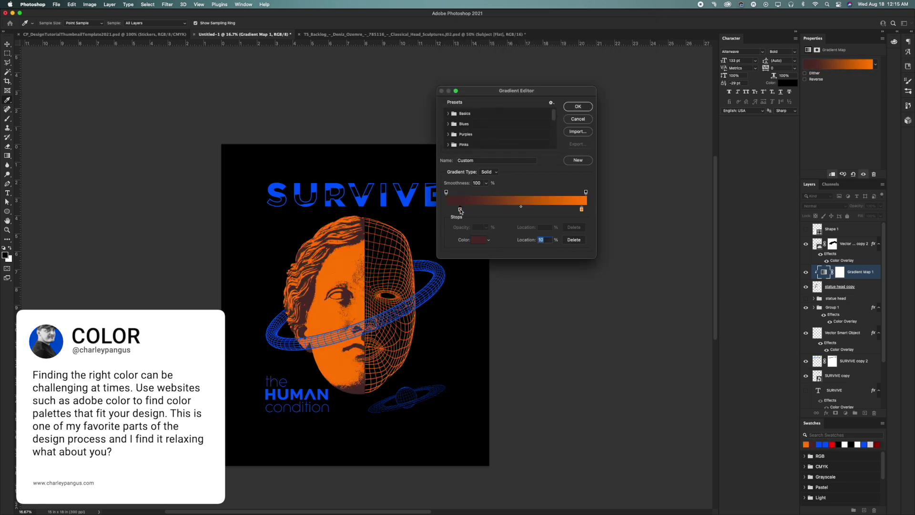
{"action": "double_click", "coordinate": [460, 210]}
{"action": "left_click", "coordinate": [457, 120]}
{"action": "left_click", "coordinate": [617, 27]}
{"action": "left_click", "coordinate": [577, 107]}
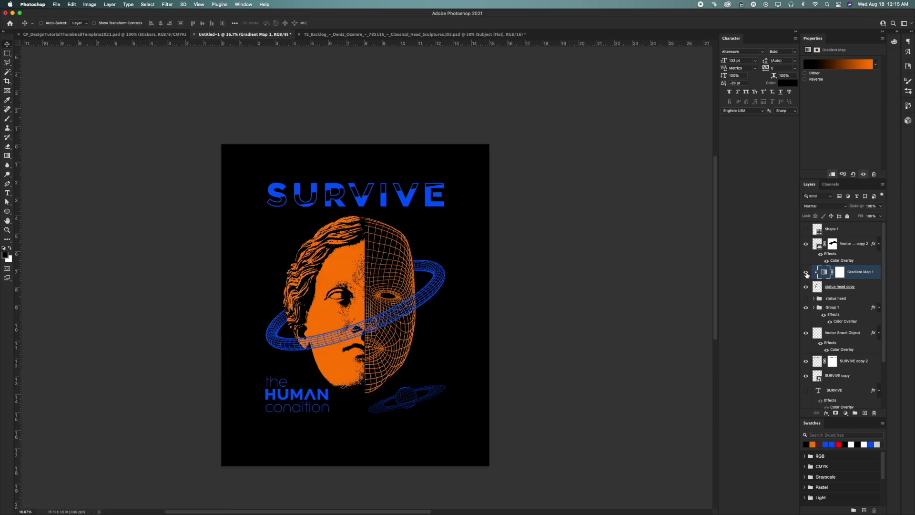
Copy the rotated wireframe pyramid from the shapes document in Illustrator and paste it into the Photoshop poster as a smart object.
{"action": "left_click", "coordinate": [231, 496]}
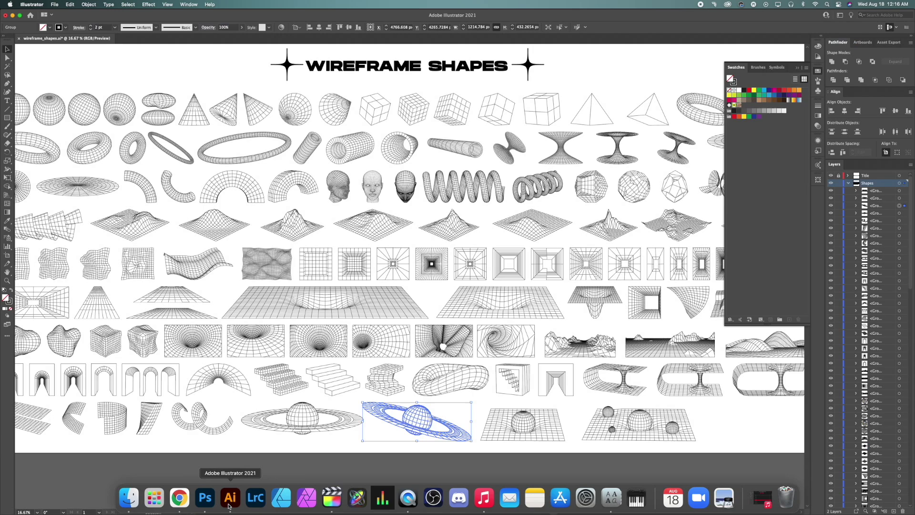
{"action": "key", "text": "space"}
{"action": "left_click", "coordinate": [533, 161]}
{"action": "key", "text": "super+c"}
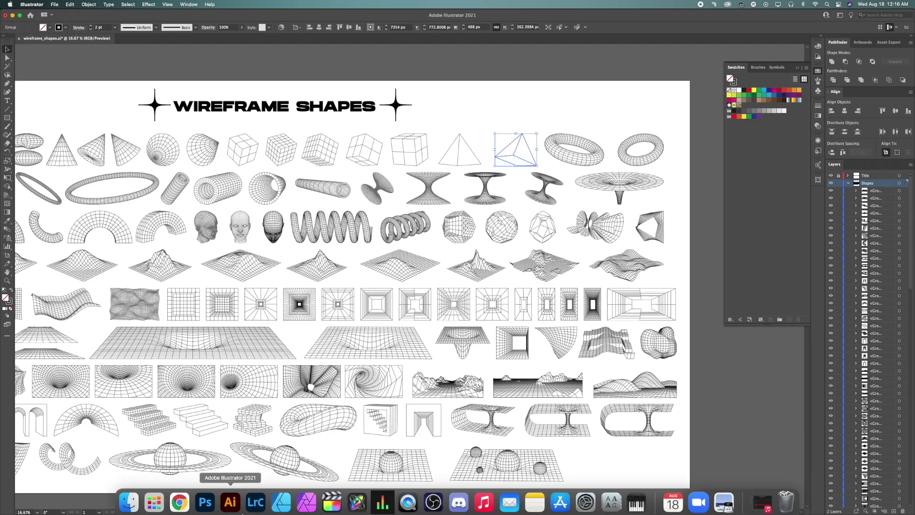
{"action": "left_click", "coordinate": [205, 498]}
{"action": "key", "text": "super+v"}
{"action": "left_click", "coordinate": [378, 171]}
Scale the pasted pyramid down, place it over the start of the SURVIVE title and bring its layer forward.
{"action": "left_click_drag", "start_coordinate": [413, 261], "coordinate": [350, 308]}
{"action": "left_click_drag", "start_coordinate": [325, 329], "coordinate": [278, 193]}
{"action": "key", "text": "Return"}
{"action": "key", "text": "super+]"}
Give the pyramid a color overlay in the orange sampled from the statue face.
{"action": "left_click", "coordinate": [825, 413]}
{"action": "left_click", "coordinate": [838, 469]}
{"action": "left_click", "coordinate": [728, 312]}
{"action": "left_click", "coordinate": [336, 276]}
{"action": "left_click", "coordinate": [621, 29]}
{"action": "left_click", "coordinate": [815, 298]}
Rotate the pyramid by the title's S and place a copy in the lower part of the poster.
{"action": "key", "text": "super+t"}
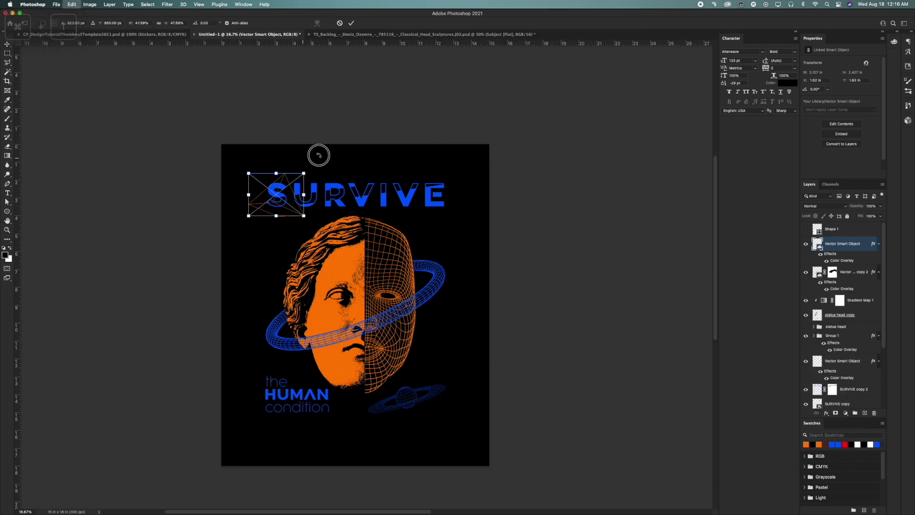
{"action": "left_click_drag", "start_coordinate": [319, 155], "coordinate": [330, 172]}
{"action": "left_click_drag", "start_coordinate": [294, 191], "coordinate": [336, 412]}
{"action": "key", "text": "Return"}
Scale down and rotate the copied pyramid, placing it just below the subtitle.
{"action": "key", "text": "super+t"}
{"action": "left_click_drag", "start_coordinate": [332, 372], "coordinate": [343, 391]}
{"action": "key", "text": "super+z"}
{"action": "left_click_drag", "start_coordinate": [322, 406], "coordinate": [307, 415]}
{"action": "left_click_drag", "start_coordinate": [291, 423], "coordinate": [293, 419]}
{"action": "key", "text": "Return"}
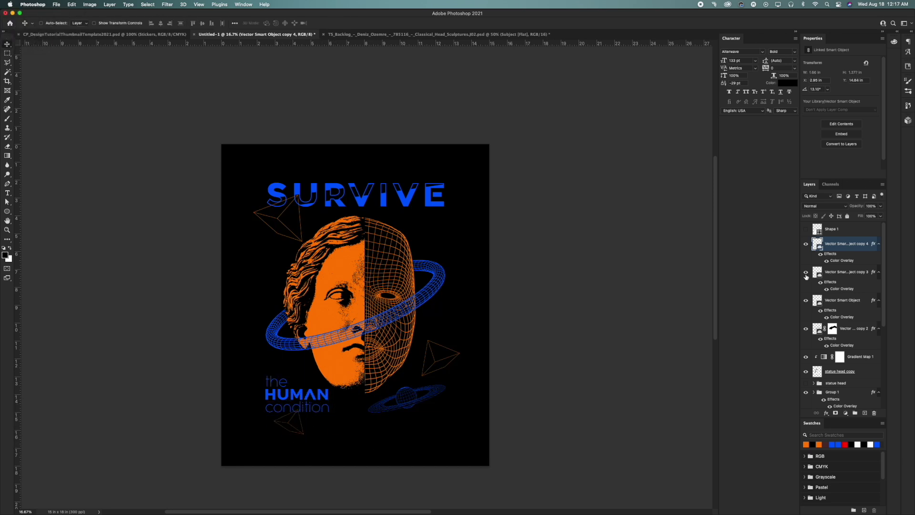
Delete the layer mask from SURVIVE copy 2 and give that layer a new blank mask.
{"action": "scroll", "coordinate": [810, 307], "scroll_direction": "down", "scroll_amount": 5}
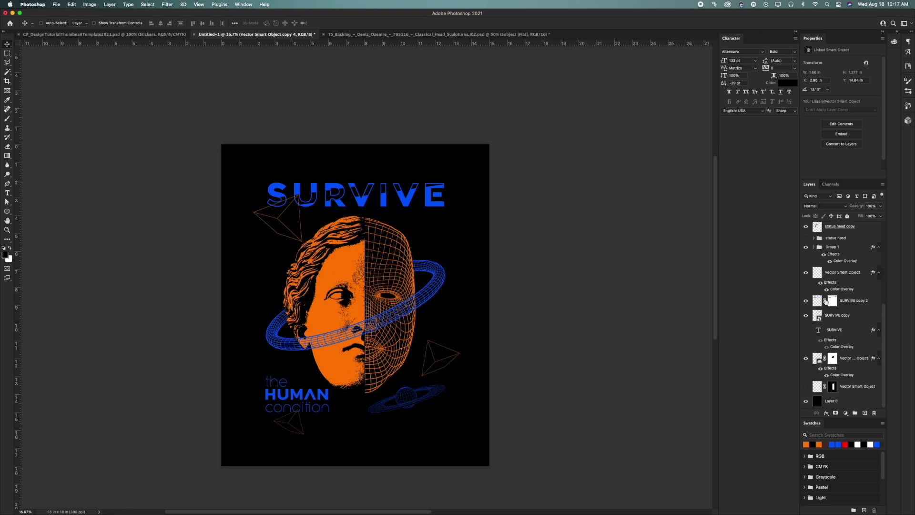
{"action": "left_click_drag", "start_coordinate": [830, 301], "coordinate": [873, 413]}
{"action": "left_click", "coordinate": [458, 181]}
{"action": "left_click", "coordinate": [835, 413]}
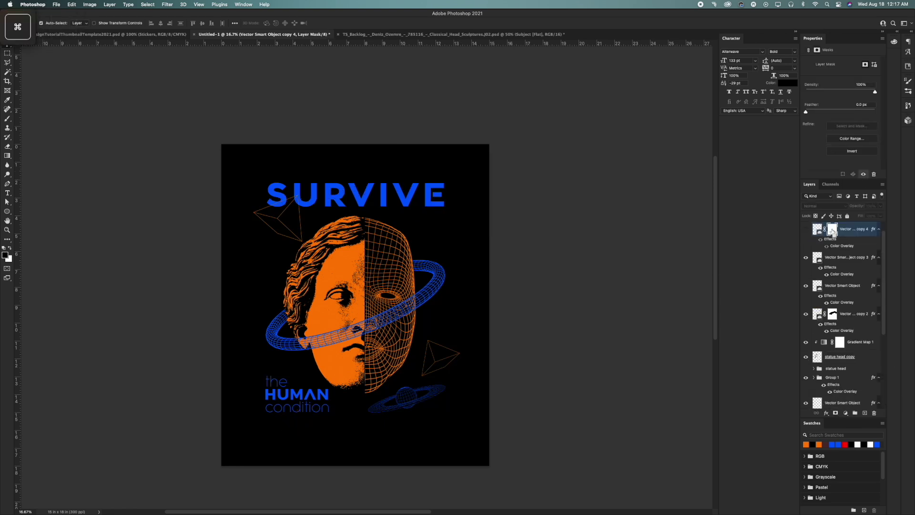
{"action": "scroll", "coordinate": [817, 296], "scroll_direction": "down", "scroll_amount": 5}
{"action": "left_click", "coordinate": [823, 303]}
{"action": "left_click", "coordinate": [835, 413]}
Mask out the parts of the SURVIVE fill's S and U that lie inside the pyramid, leaving their outlines.
{"action": "key", "text": "z"}
{"action": "left_click_drag", "start_coordinate": [263, 193], "coordinate": [712, 311]}
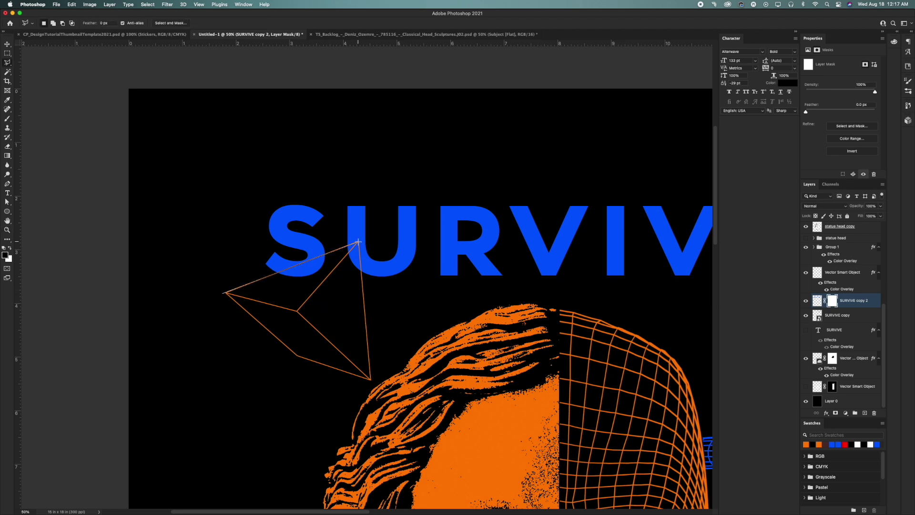
{"action": "left_click_drag", "start_coordinate": [261, 280], "coordinate": [354, 260]}
{"action": "key", "text": "super+d"}
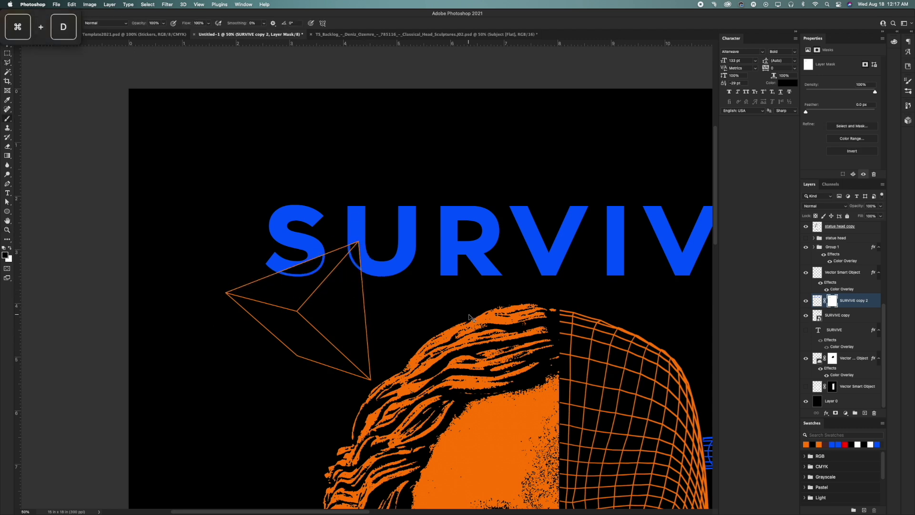
{"action": "key", "text": "z"}
{"action": "left_click", "coordinate": [469, 322], "text": "alt"}
{"action": "left_click", "coordinate": [469, 323], "text": "alt"}
{"action": "scroll", "coordinate": [471, 331], "scroll_direction": "down", "scroll_amount": 5}
{"action": "left_click", "coordinate": [391, 253]}
{"action": "left_click", "coordinate": [392, 253]}
{"action": "left_click", "coordinate": [393, 253]}
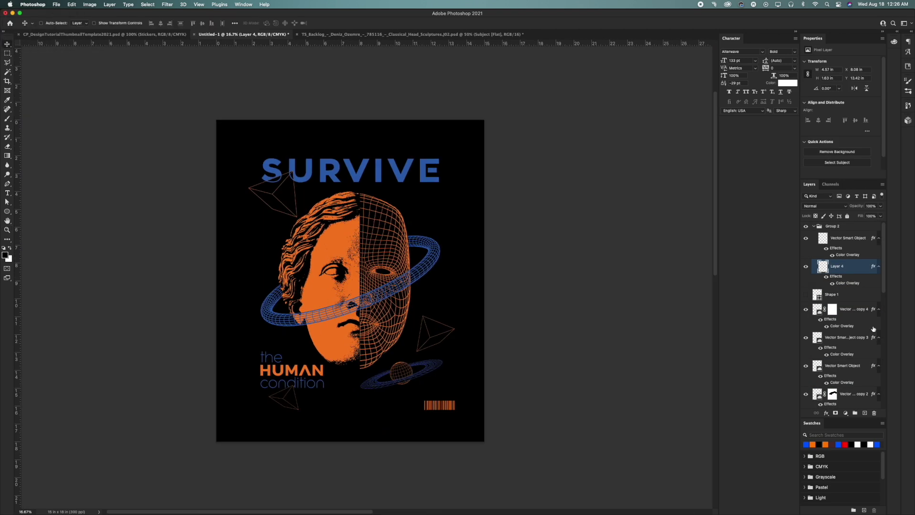
Place a small rotated pyramid copy just above the ring, beside the wireframe half of the face.
{"action": "mouse_move", "coordinate": [443, 210]}
{"action": "left_mouse_down"}
{"action": "mouse_move", "coordinate": [473, 194]}
{"action": "mouse_move", "coordinate": [455, 217]}
{"action": "left_mouse_up"}
{"action": "key", "text": "z"}
{"action": "left_click", "coordinate": [437, 233]}
{"action": "left_click", "coordinate": [434, 238]}
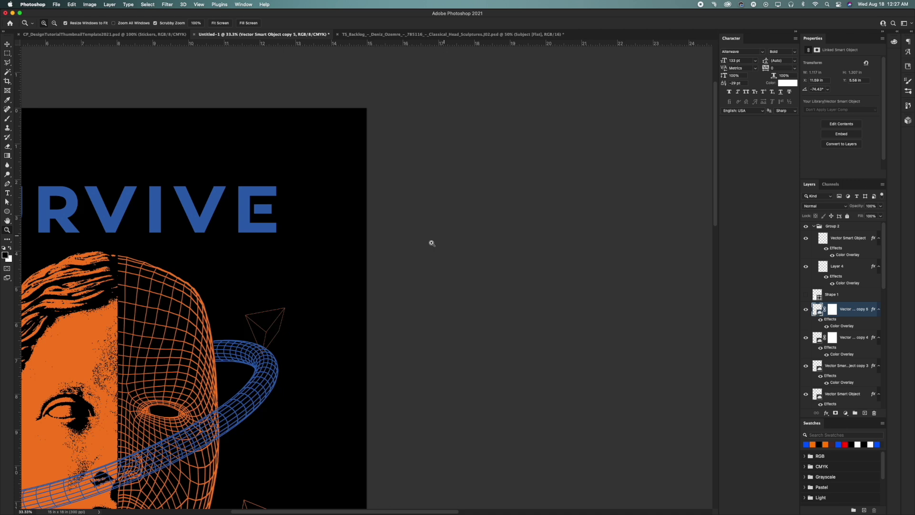
Collapse Group 2 in the layer stack and select it.
{"action": "key", "text": "v"}
{"action": "scroll", "coordinate": [836, 310], "scroll_direction": "down", "scroll_amount": 5}
{"action": "scroll", "coordinate": [836, 309], "scroll_direction": "up", "scroll_amount": 5}
{"action": "left_click", "coordinate": [814, 226]}
{"action": "left_click", "coordinate": [827, 227]}
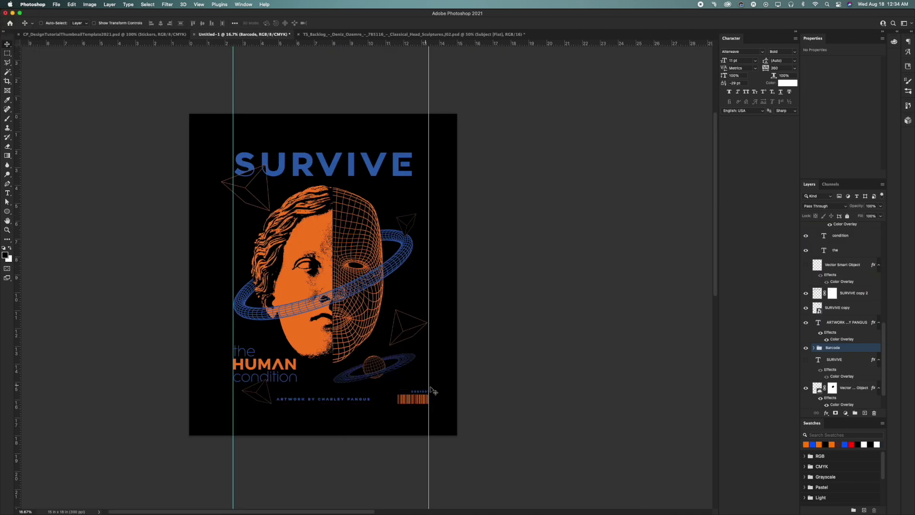
Move the first vertical guide outward to the tip of the title's pyramid and shift the planet group slightly toward the other guide.
{"action": "left_click_drag", "start_coordinate": [233, 210], "coordinate": [221, 210]}
{"action": "scroll", "coordinate": [845, 354], "scroll_direction": "up", "scroll_amount": 10}
{"action": "left_click", "coordinate": [831, 227]}
{"action": "left_click_drag", "start_coordinate": [434, 319], "coordinate": [443, 319]}
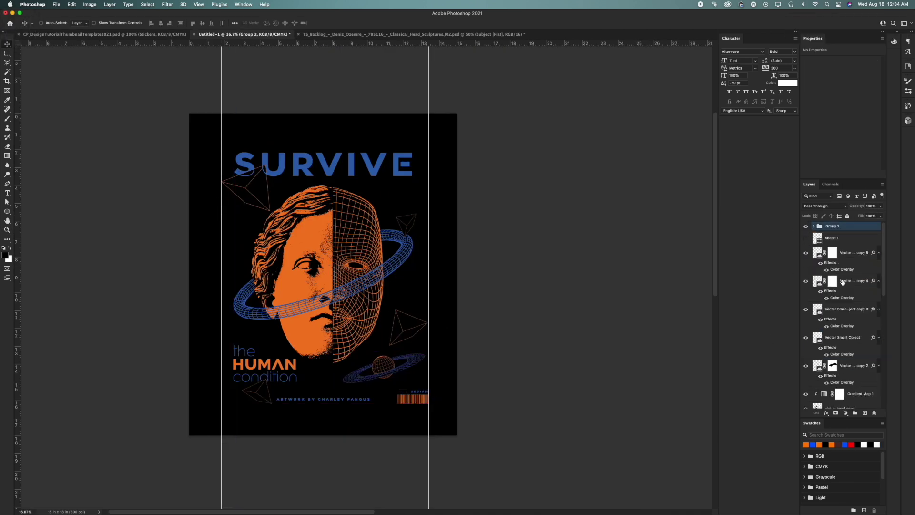
{"action": "scroll", "coordinate": [843, 281], "scroll_direction": "down", "scroll_amount": 8}
{"action": "left_click", "coordinate": [805, 272]}
{"action": "left_click", "coordinate": [805, 272]}
{"action": "left_click", "coordinate": [847, 272]}
{"action": "left_click", "coordinate": [839, 249]}
{"action": "scroll", "coordinate": [838, 252], "scroll_direction": "up", "scroll_amount": 3}
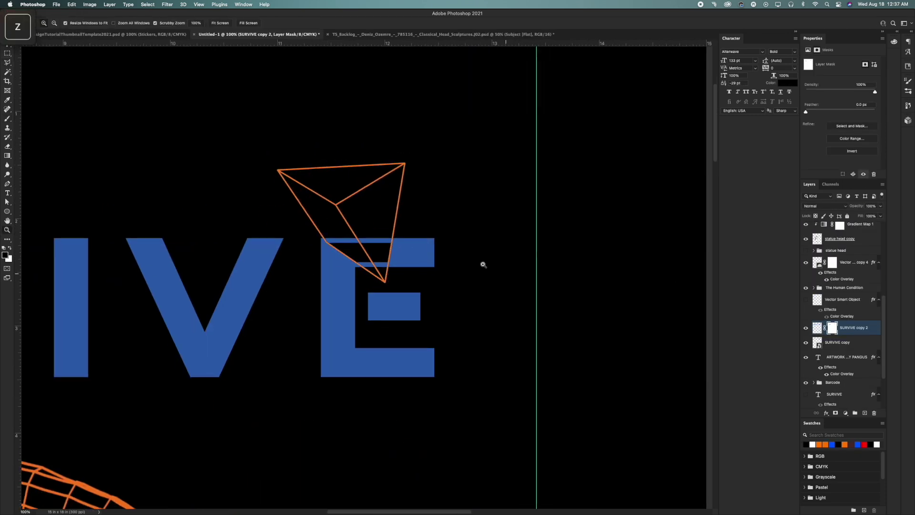
Draw a circle 0.3 in wide beneath the last letter of the SURVIVE title.
{"action": "scroll", "coordinate": [400, 253], "scroll_direction": "down", "scroll_amount": 5}
{"action": "scroll", "coordinate": [388, 228], "scroll_direction": "up", "scroll_amount": 2}
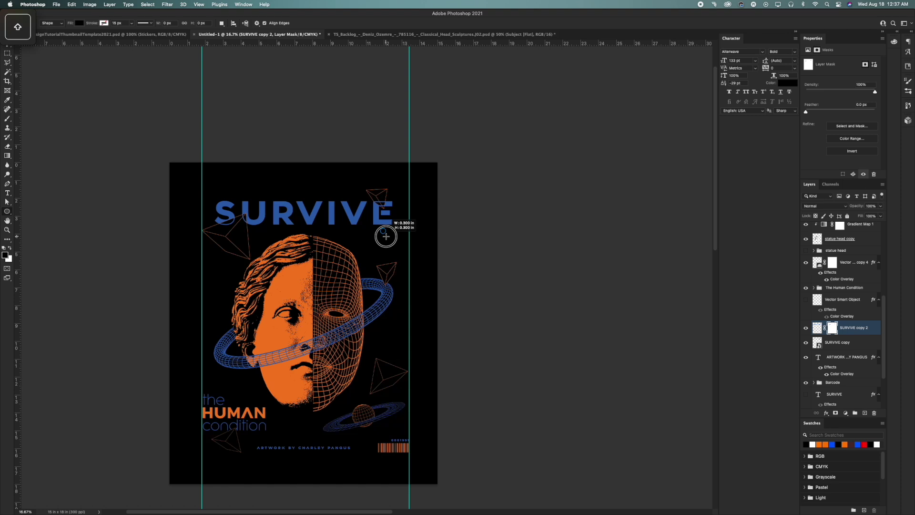
{"action": "left_click", "coordinate": [833, 280]}
{"action": "left_click_drag", "start_coordinate": [833, 280], "coordinate": [834, 282]}
Add a thin orange outside stroke to the pyramid beside the title's S, keeping its color overlay on.
{"action": "double_click", "coordinate": [836, 297]}
{"action": "left_click_drag", "start_coordinate": [686, 310], "coordinate": [688, 310]}
{"action": "left_click", "coordinate": [586, 400]}
{"action": "left_click", "coordinate": [733, 312]}
{"action": "left_click", "coordinate": [623, 27]}
{"action": "left_click", "coordinate": [579, 344]}
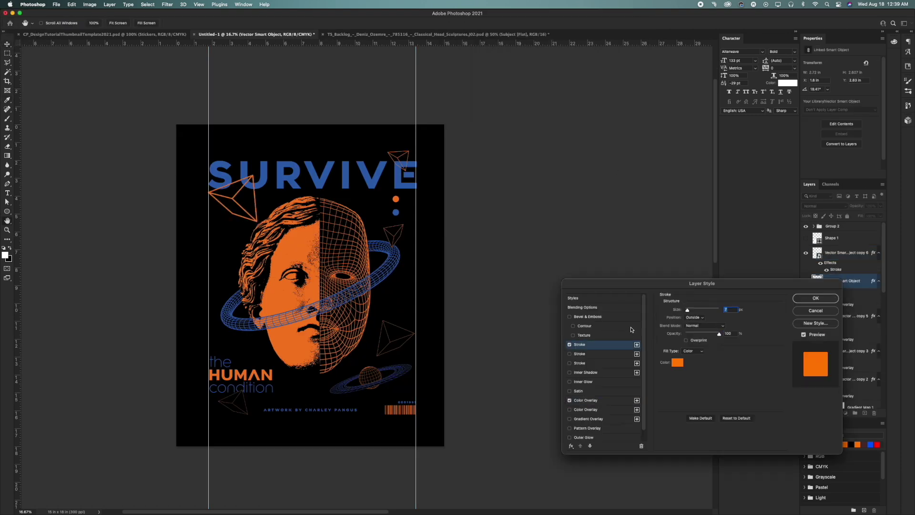
{"action": "key", "text": "Return"}
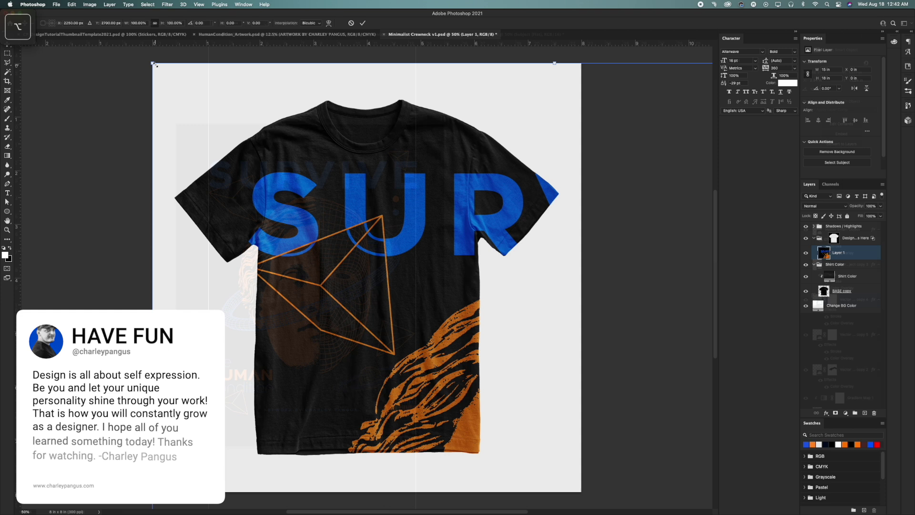
Scale the pasted poster artwork down to about 26% and position it on the front of the T-shirt mockup.
{"action": "left_click_drag", "start_coordinate": [273, 136], "coordinate": [457, 340]}
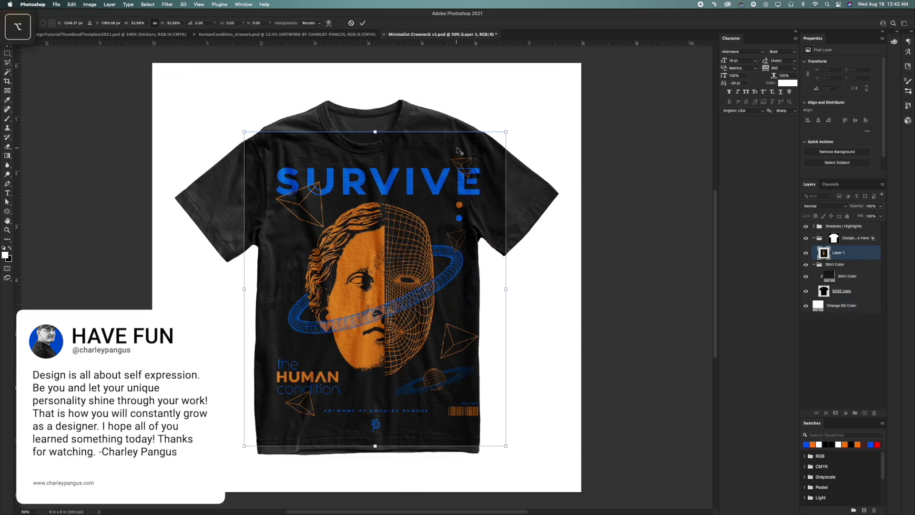
{"action": "left_click_drag", "start_coordinate": [500, 131], "coordinate": [475, 162]}
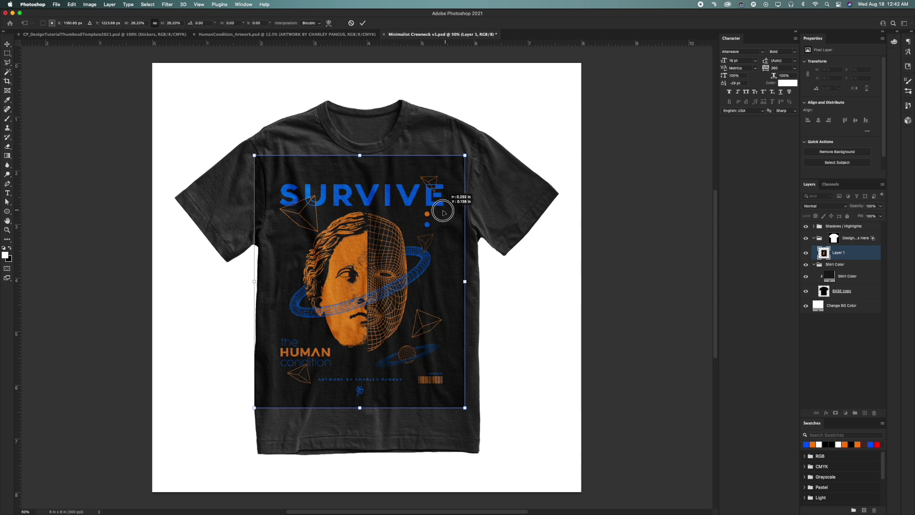